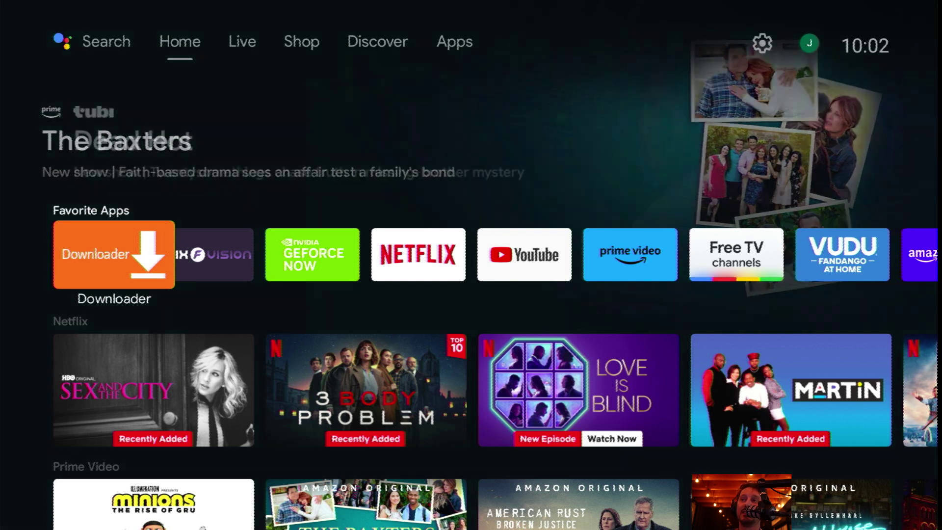
Browse the Favorite Apps row on the Home page as far as the Google Play Store
key("Right")
key("Left")
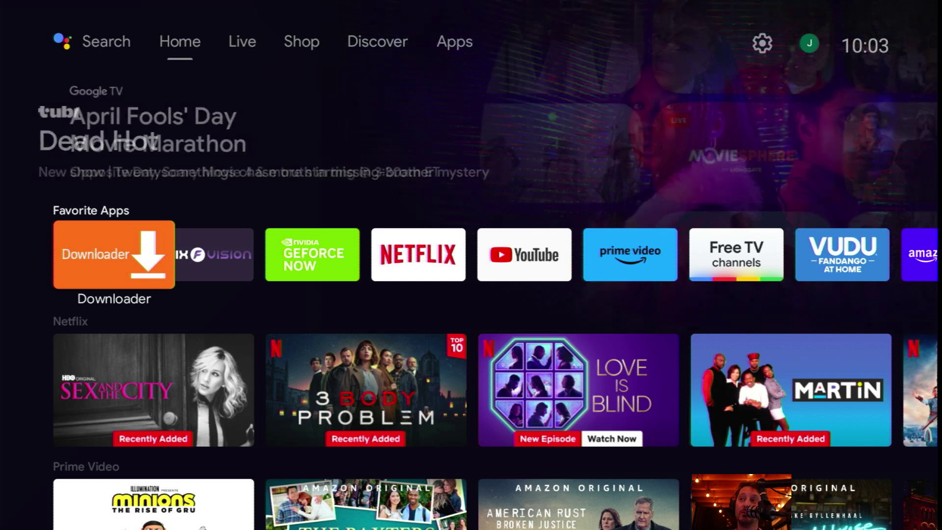
key("Right")
key("Right")
key("Right")
key("Right")
key("Right")
key("Right")
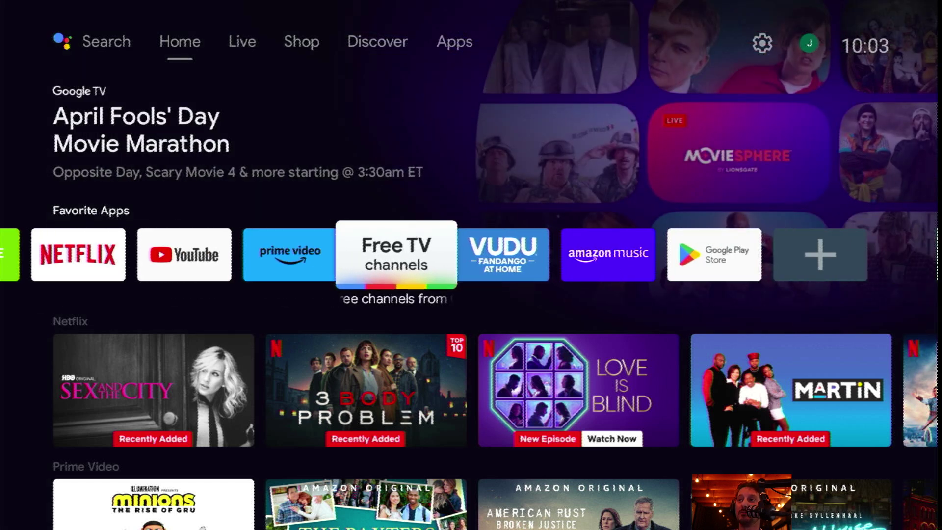
key("Right")
key("Right")
key("Right")
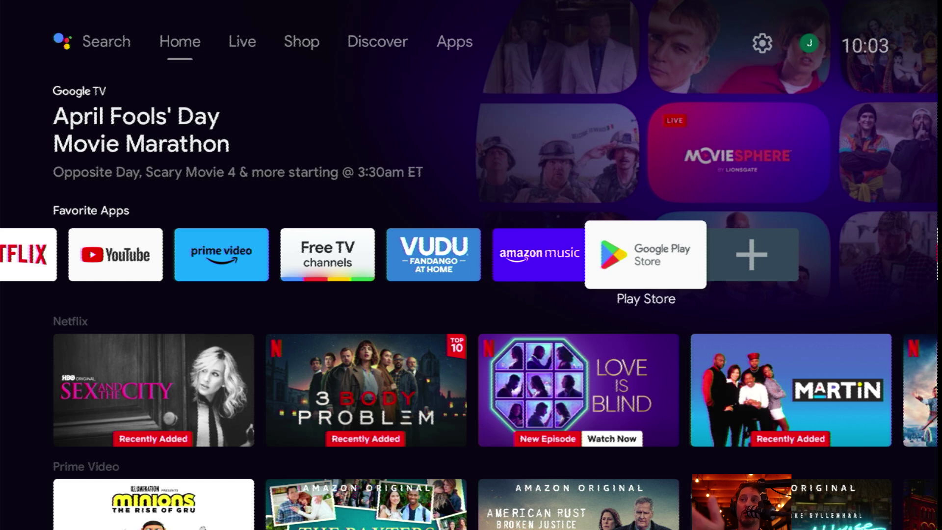
Go to the Apps page and highlight the Google Play Store among the installed apps
key("Up")
key("Up")
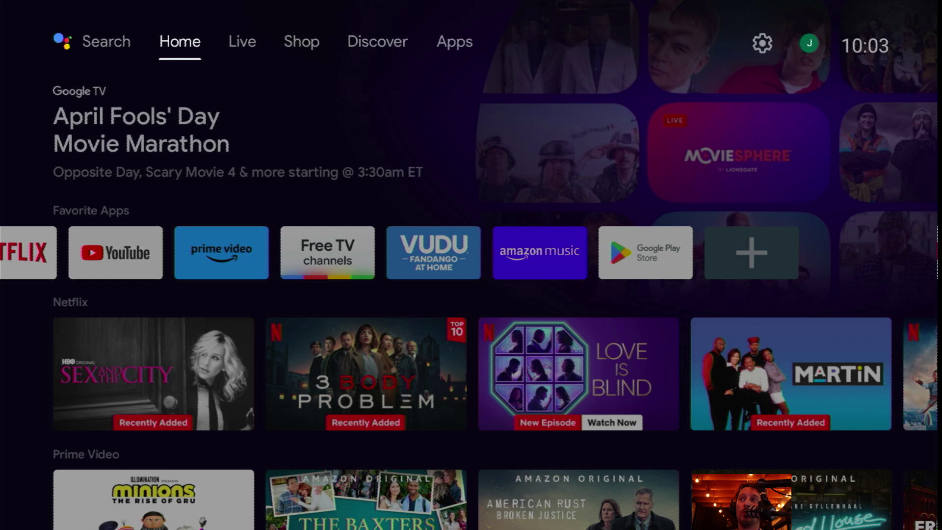
key("Right")
key("Right")
key("Right")
key("Right")
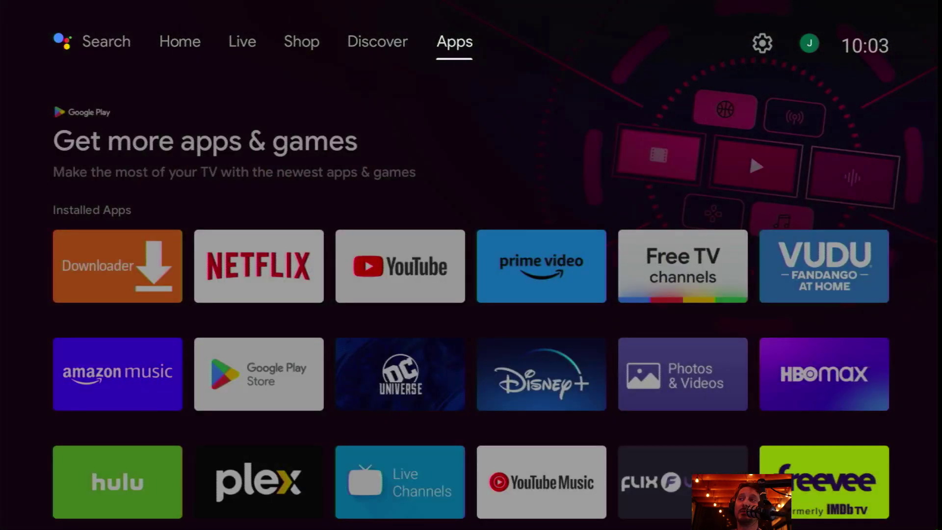
key("Down")
key("Down")
key("Down")
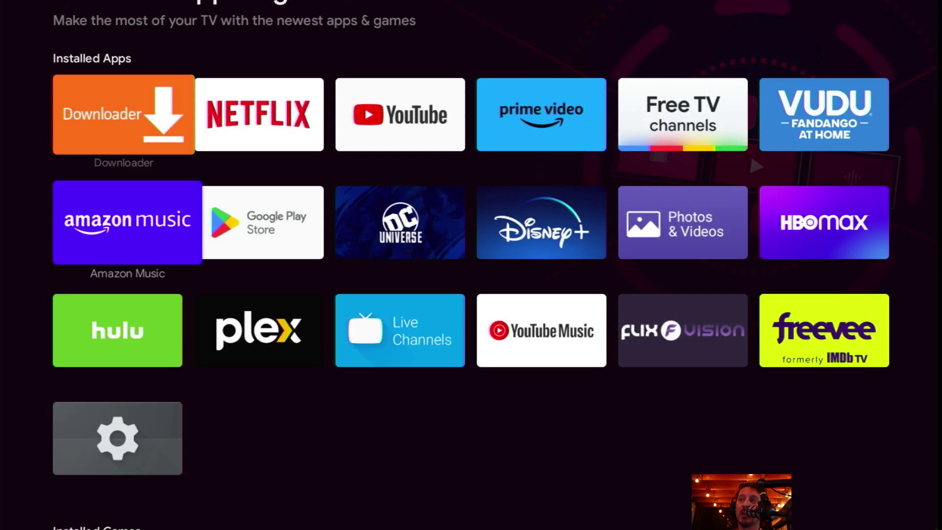
key("Right")
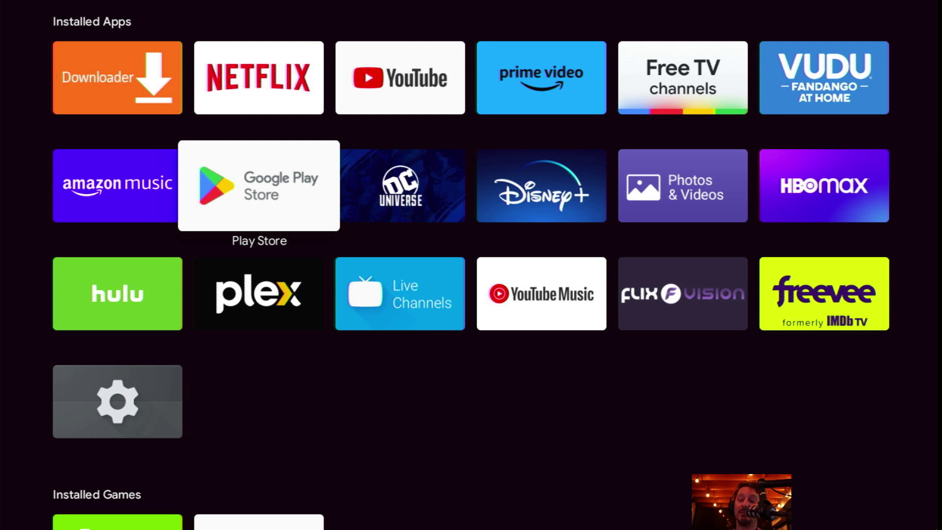
Examine the options for the Downloader app, including moving it and removing it from favorites, and dismiss them
key("Left")
key("Up")
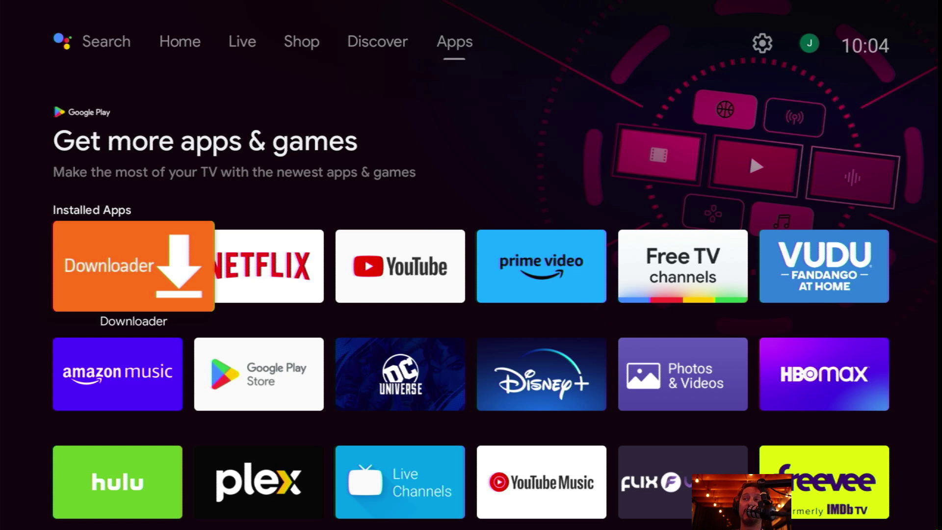
key("Return")
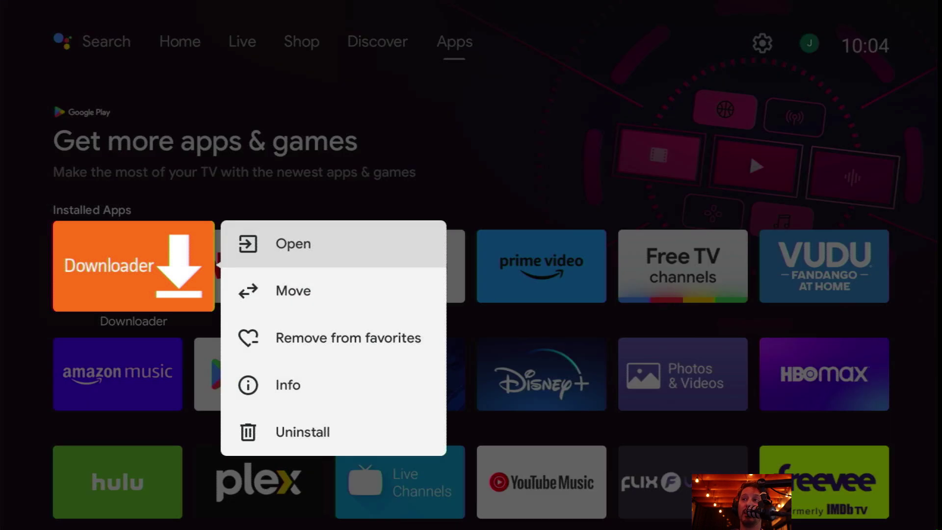
key("Down")
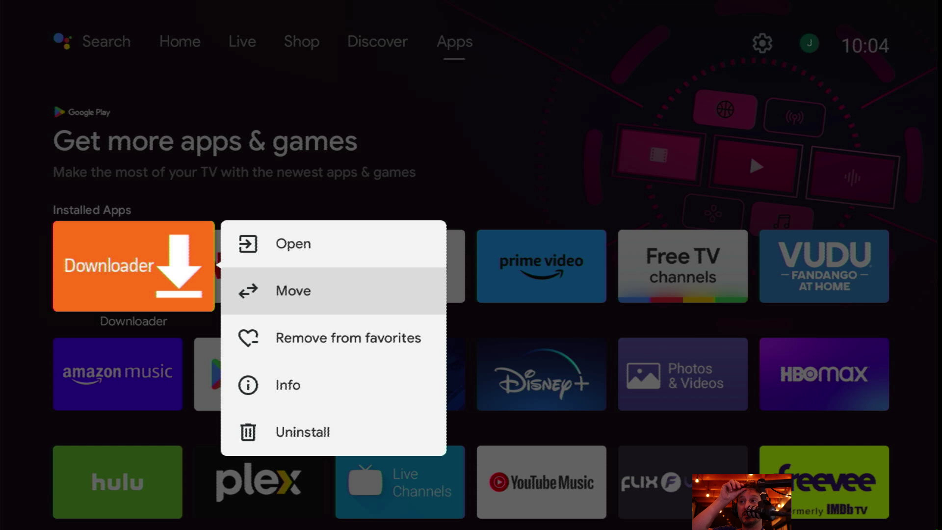
key("Down")
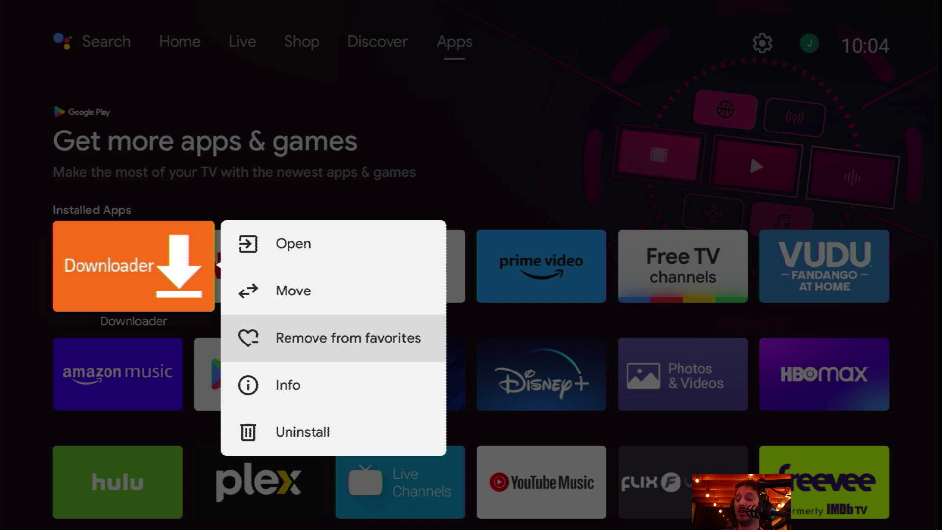
key("Escape")
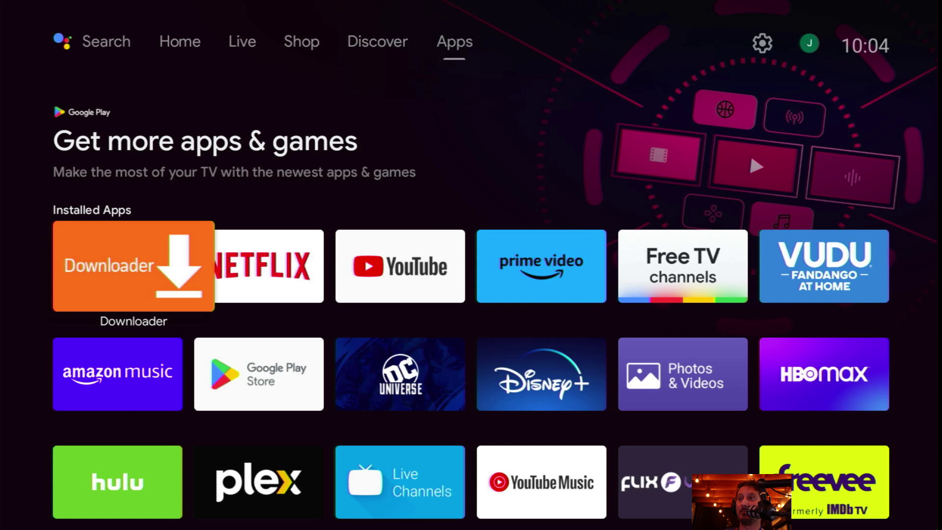
Return from the Apps page to the Home page content
key("Up")
key("Left")
key("Left")
key("Left")
key("Left")
key("Left")
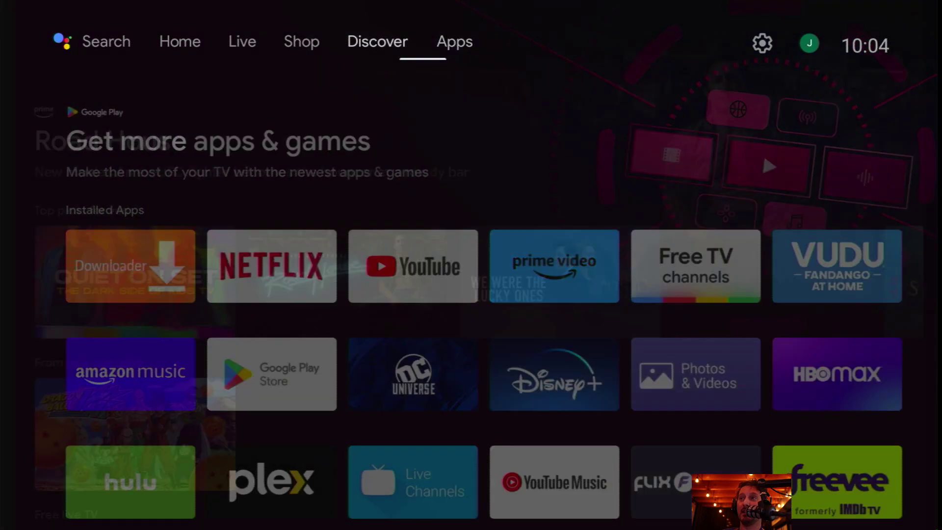
key("Right")
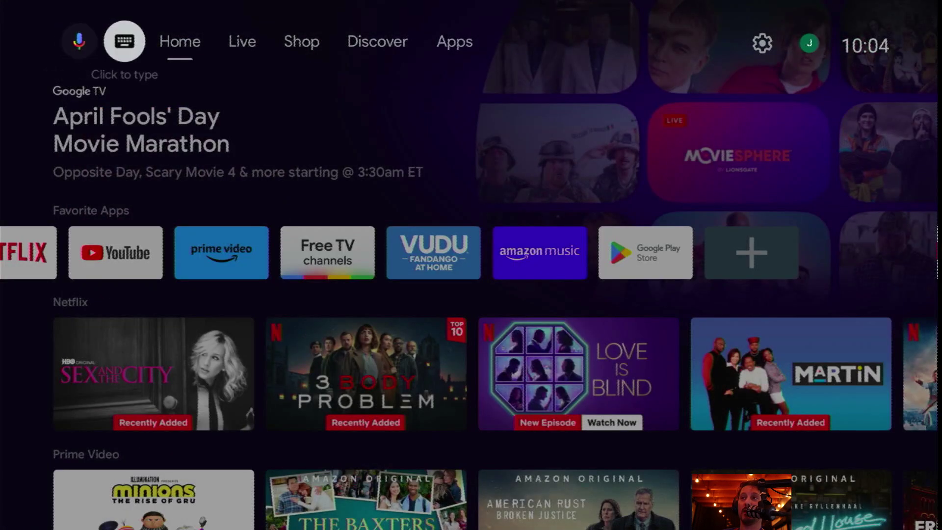
key("Right")
key("Down")
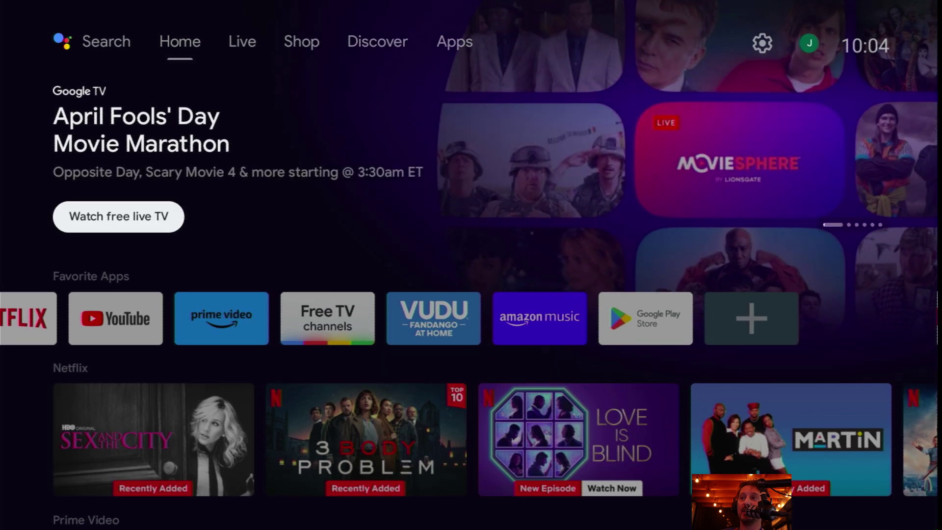
Launch the Downloader app from the Favorite Apps row
key("Down")
key("Left")
key("Left")
key("Left")
key("Left")
key("Left")
key("Left")
key("Left")
key("Left")
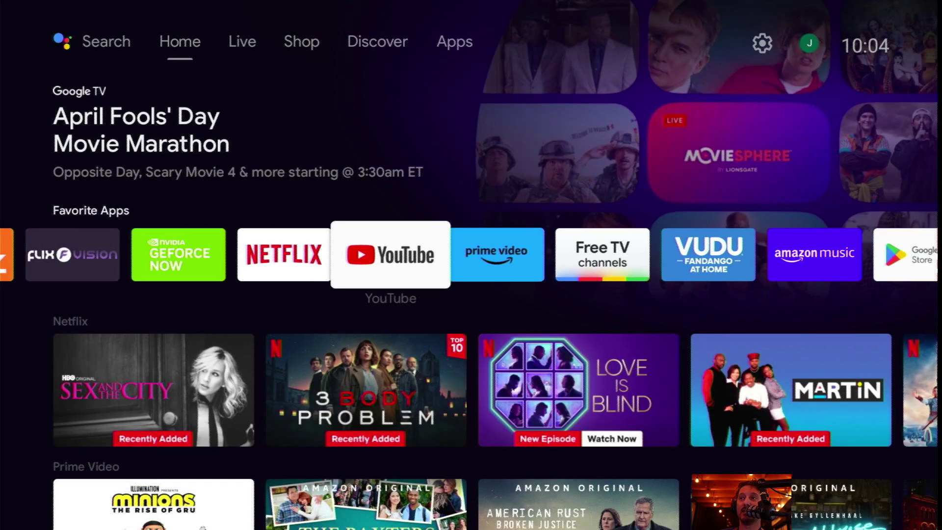
key("Left")
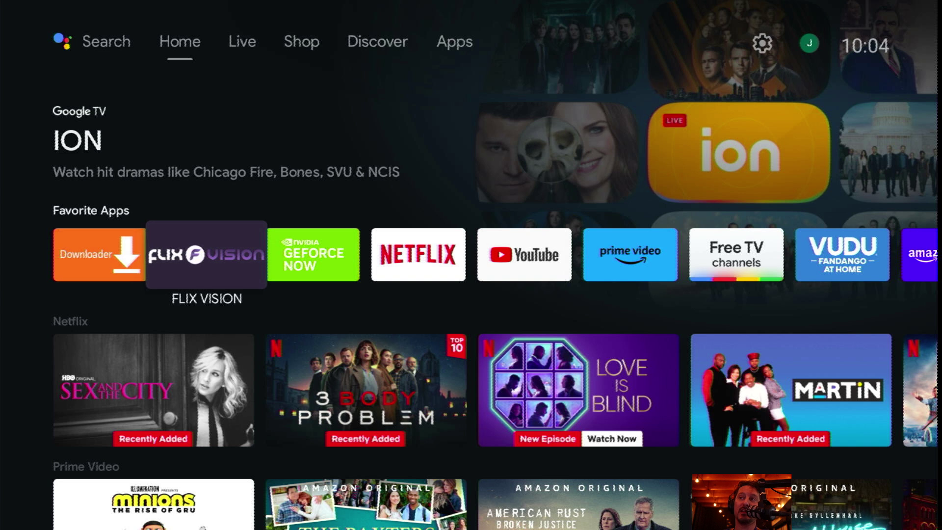
key("Left")
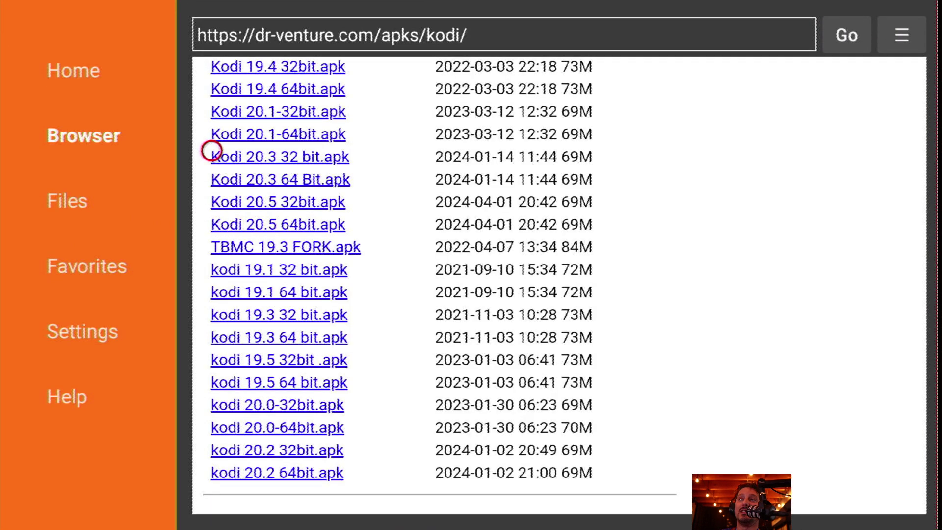
Go to Downloader's Home page and bring up the number keys for editing the short code
key("Left")
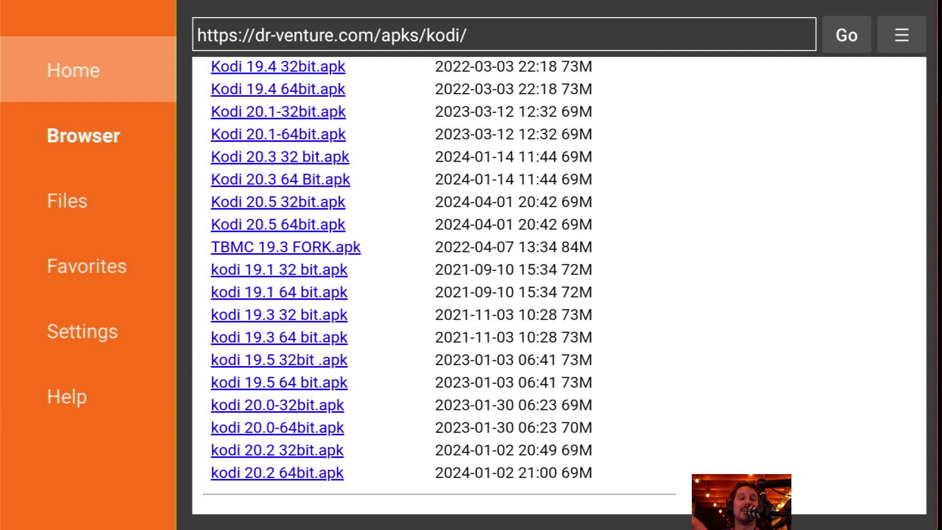
key("Return")
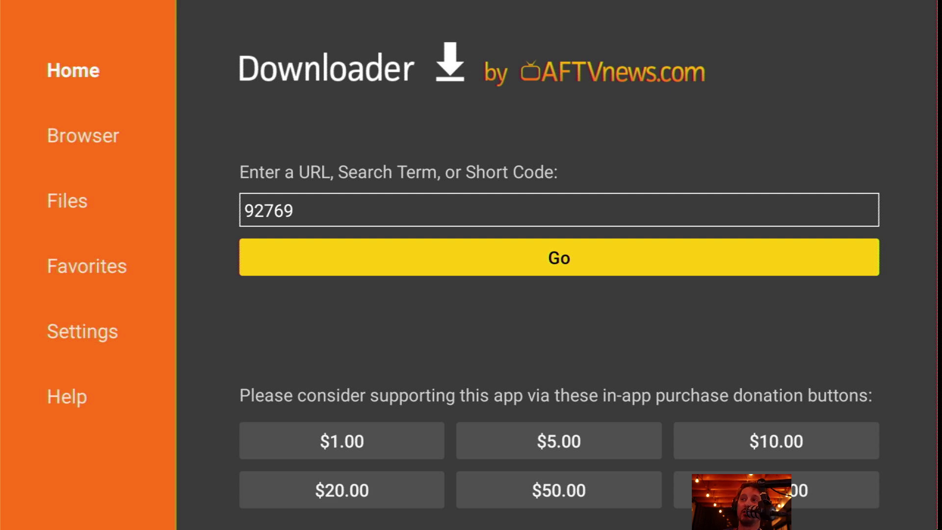
key("Up")
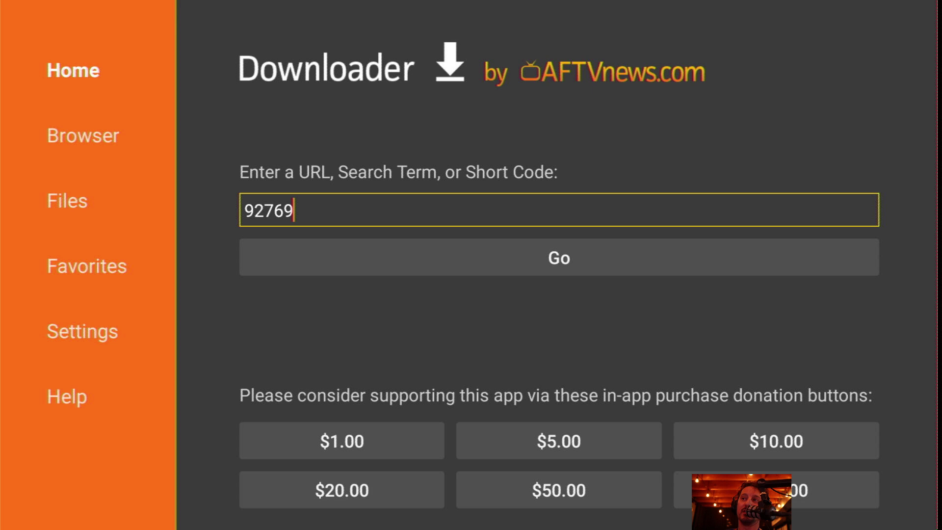
key("Return")
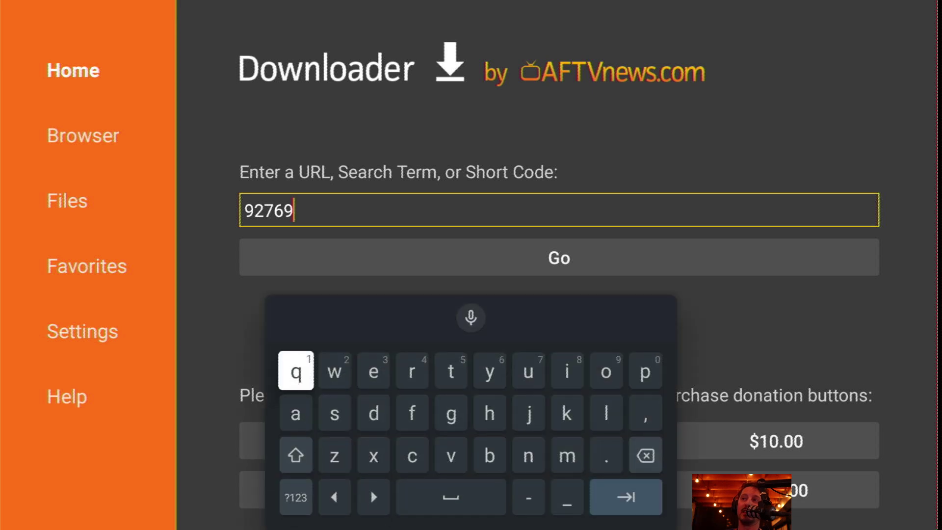
key("Down")
key("Down")
key("Down")
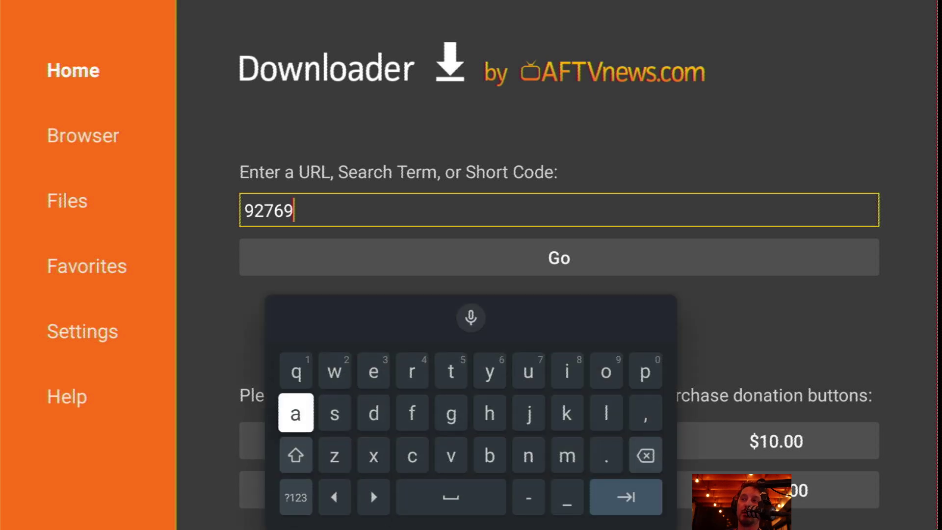
key("Return")
key("Up")
key("Up")
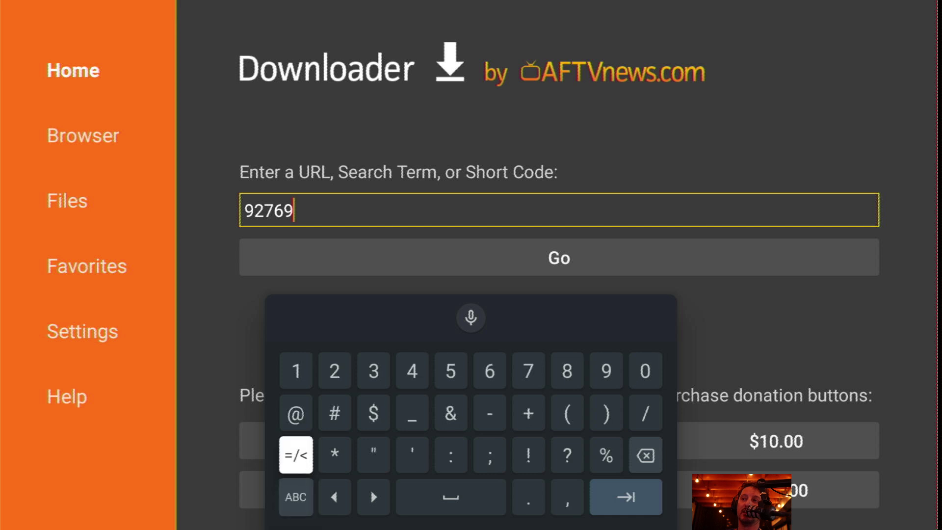
Clear the existing short code from the URL, search term or short code field
key("Right")
key("Right")
key("Right")
key("Right")
key("Right")
key("Right")
key("Right")
key("Right")
key("Right")
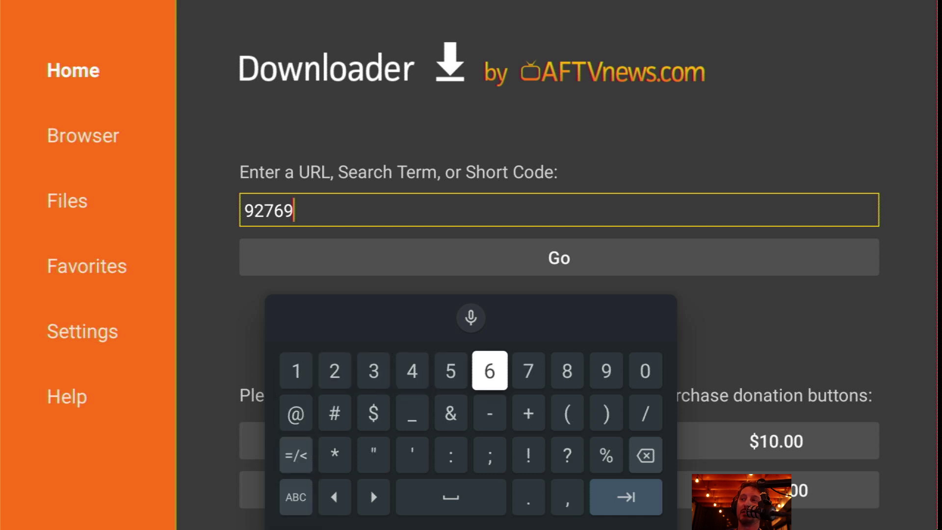
key("Down")
key("Down")
key("Return")
key("Return")
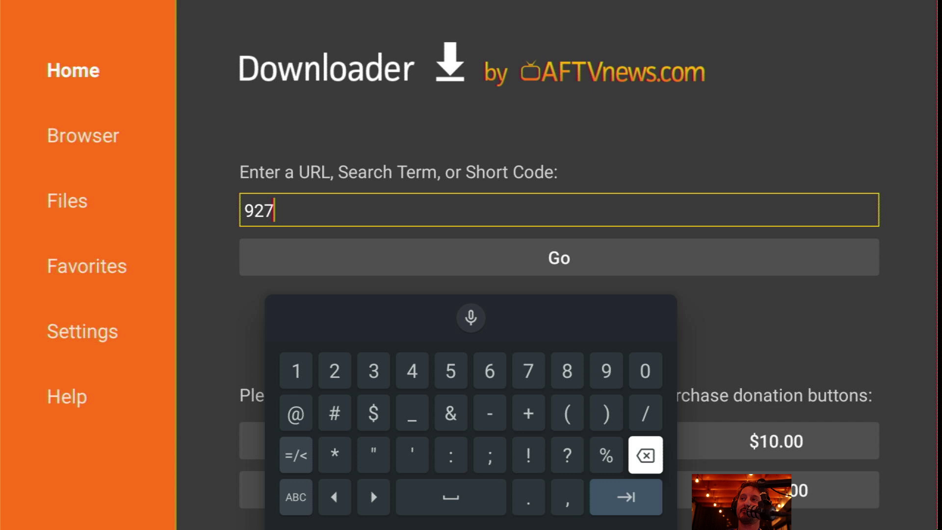
key("Return")
key("Return")
key("Return")
Enter the short code 92769 in Downloader's address field
key("Up")
key("Up")
key("Left")
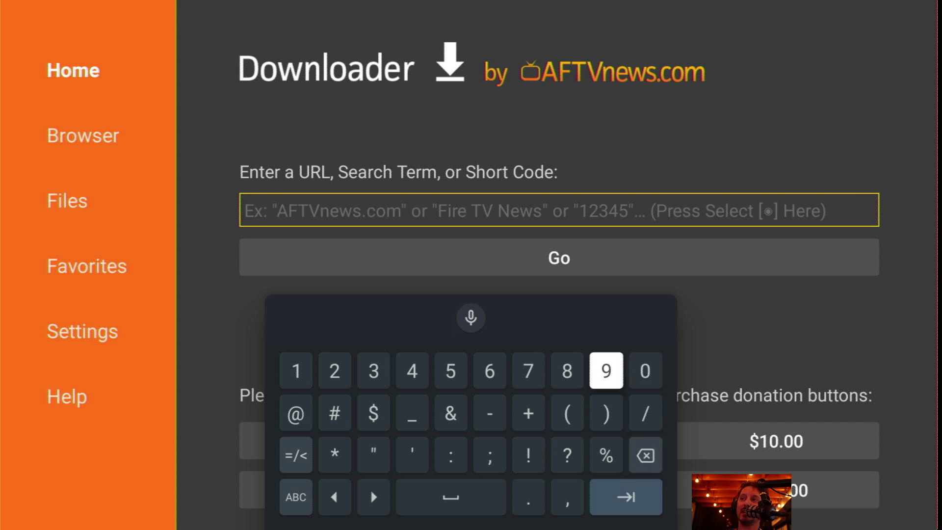
key("Return")
key("Right")
key("Right")
key("Right")
key("Return")
key("Right")
key("Right")
key("Right")
key("Right")
key("Right")
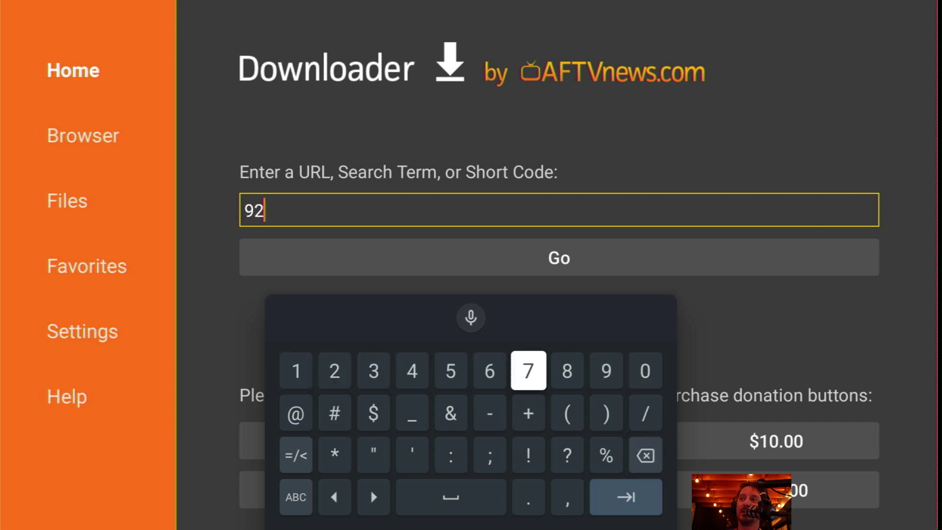
key("Return")
key("Left")
key("Return")
key("Right")
key("Right")
key("Right")
key("Return")
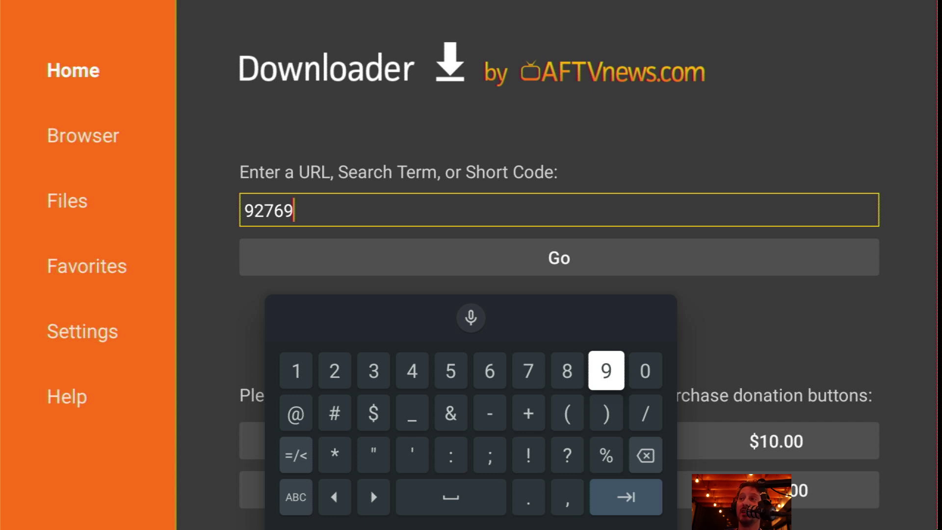
Submit the short code to load the dr-venture.com apps page in Downloader's browser
key("Down")
key("Down")
key("Down")
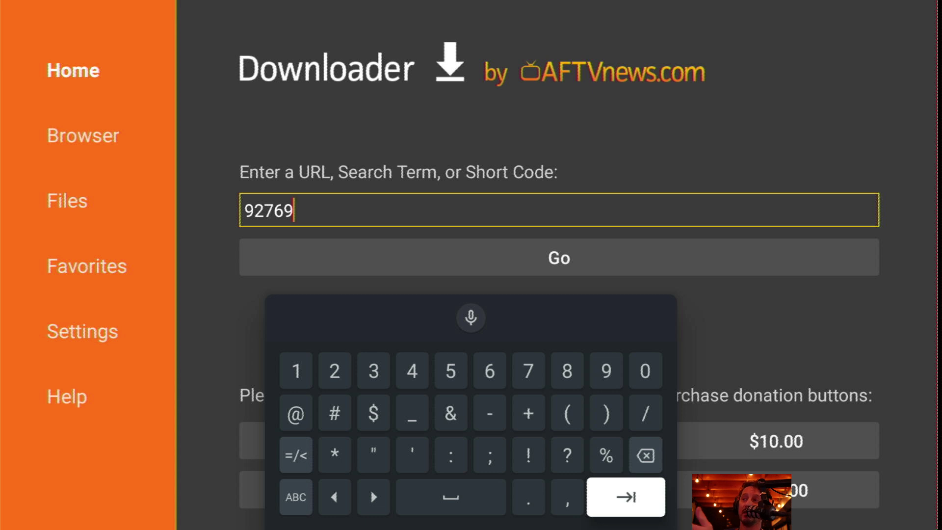
key("Return")
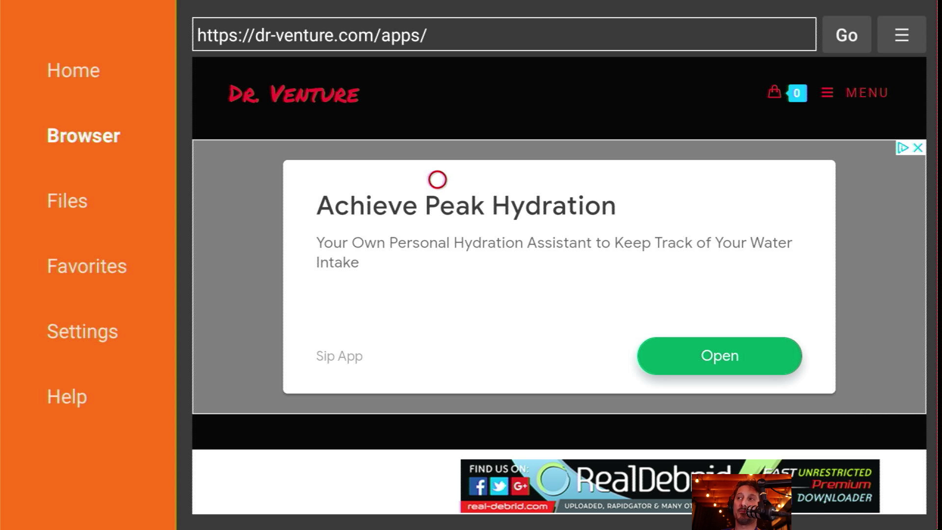
Switch Downloader's browser to Fullscreen Mode for the loaded page
key("Menu")
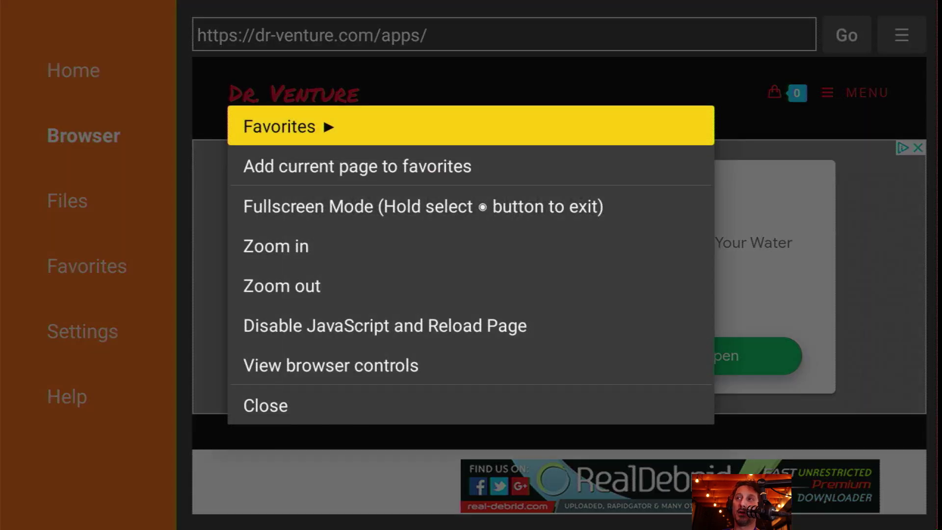
key("Down")
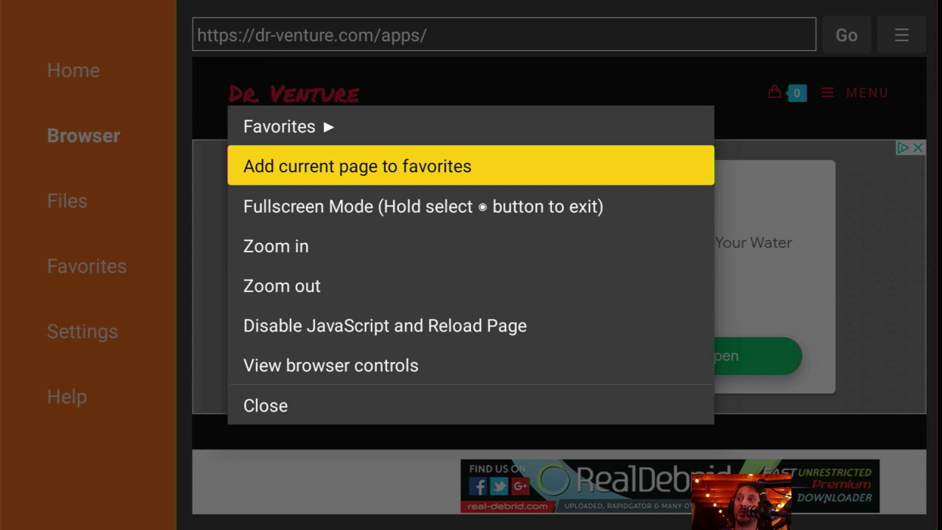
key("Down")
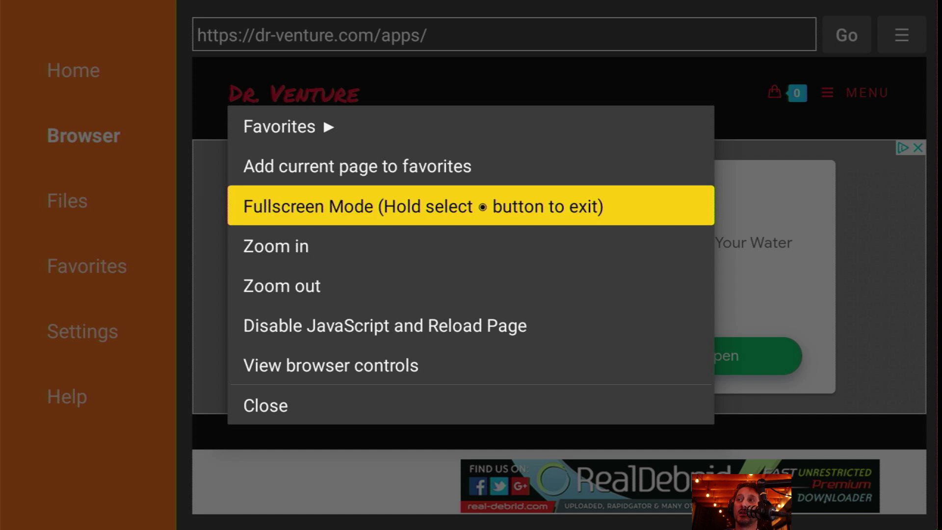
key("Return")
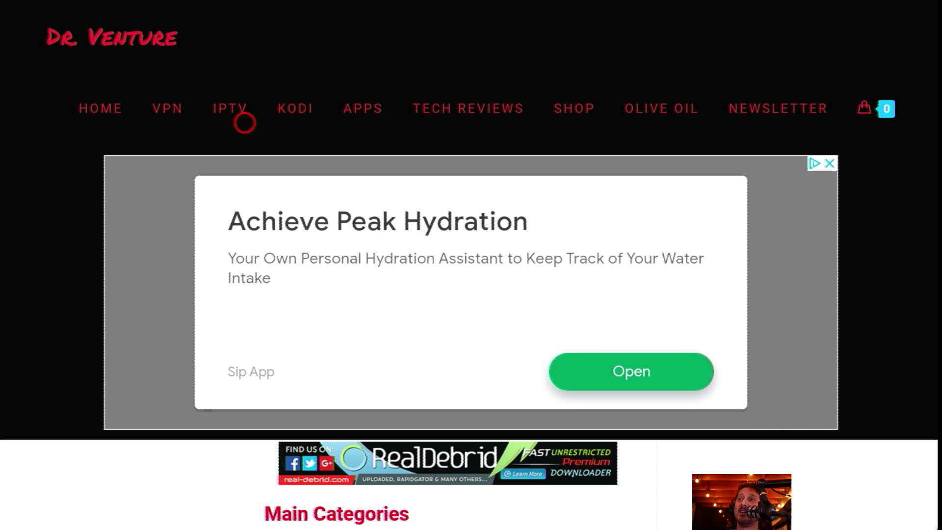
Open the Kodi Versions category on the dr-venture.com apps page and dismiss the ad that covers it
scroll(244, 510, "down", 1)
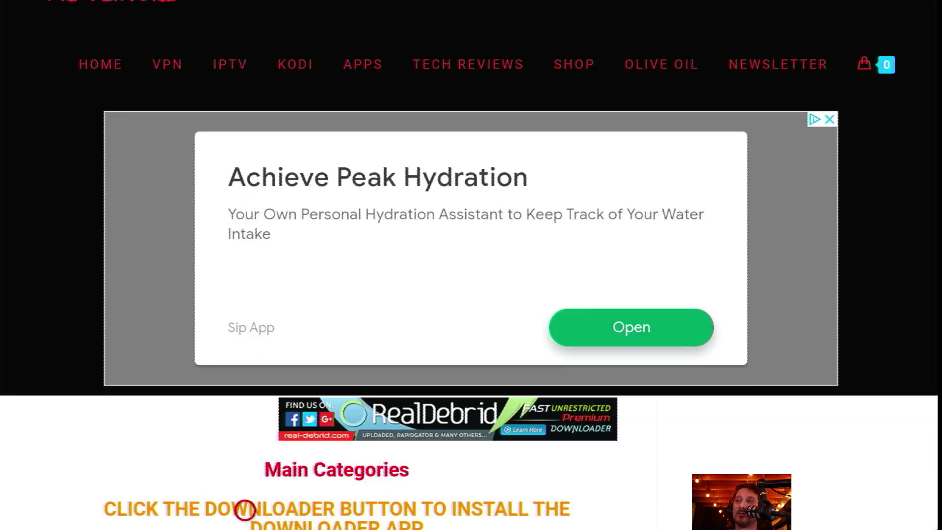
scroll(244, 511, "down", 10)
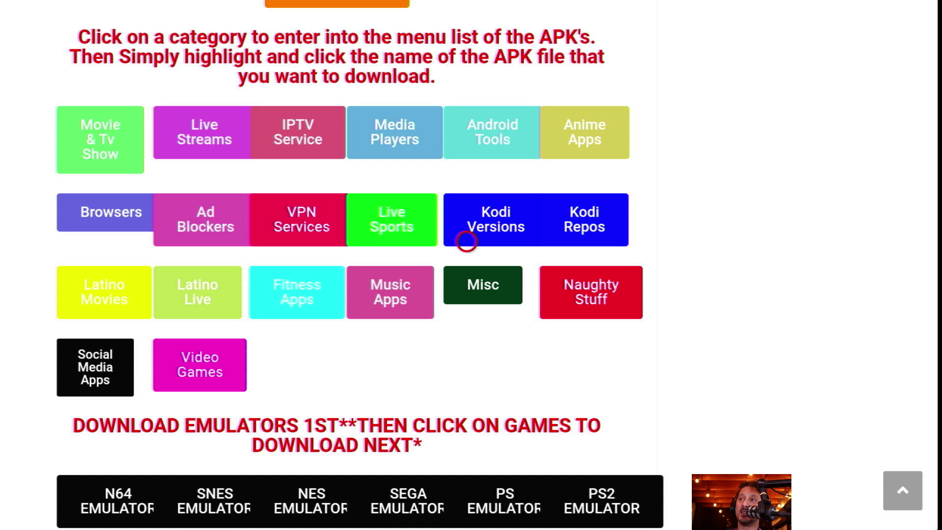
left_click(466, 217)
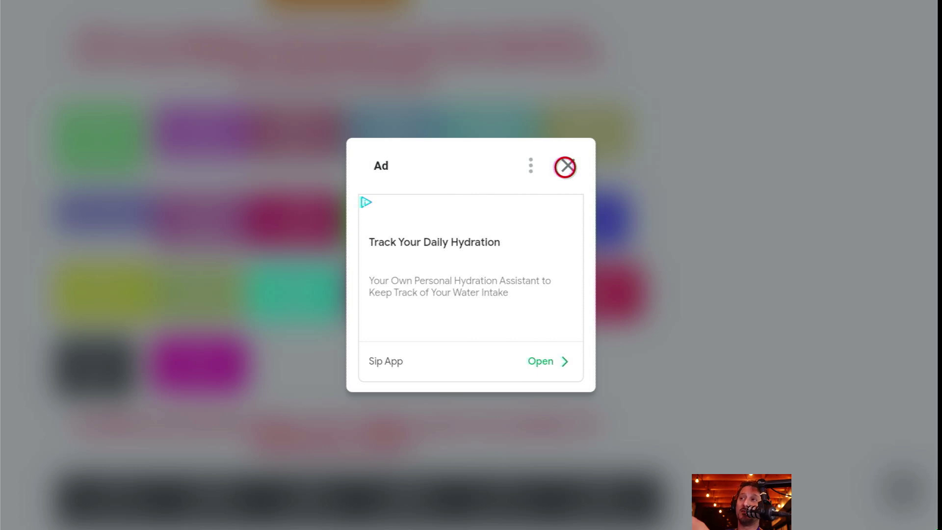
left_click(565, 167)
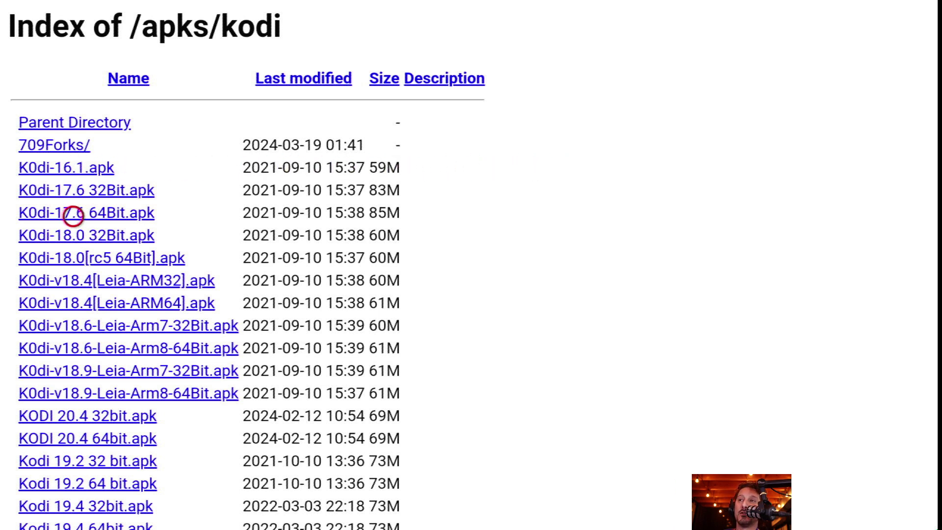
Download Kodi 20.5 64bit.apk from the Kodi file index and install it, finishing the installer without opening the app
scroll(73, 420, "down", 5)
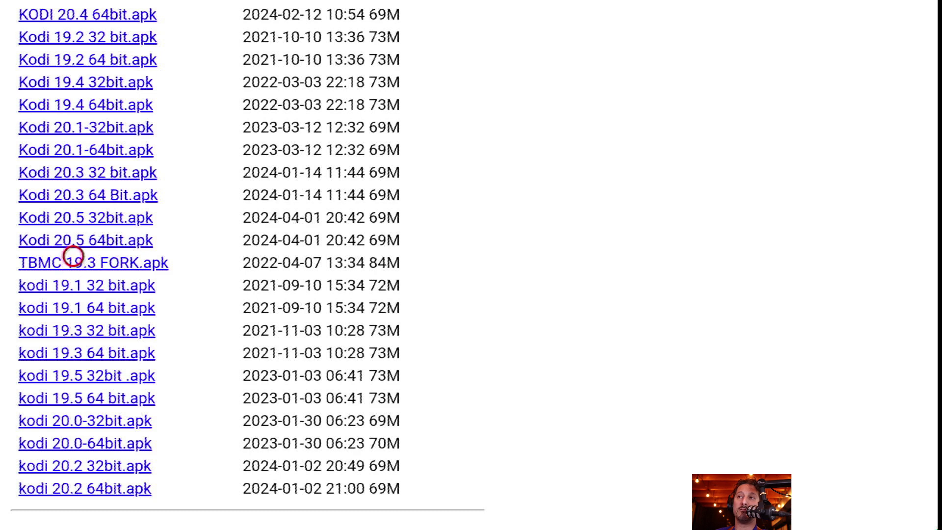
left_click(73, 240)
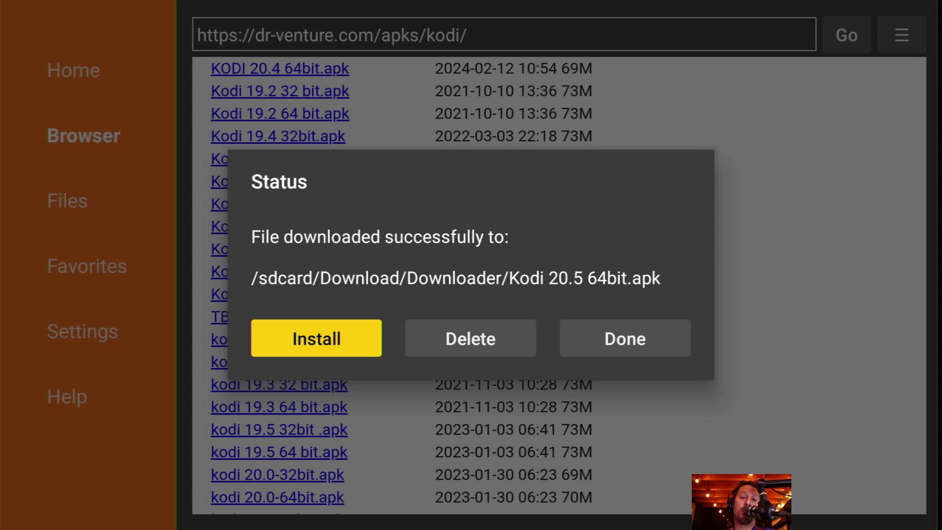
key("Return")
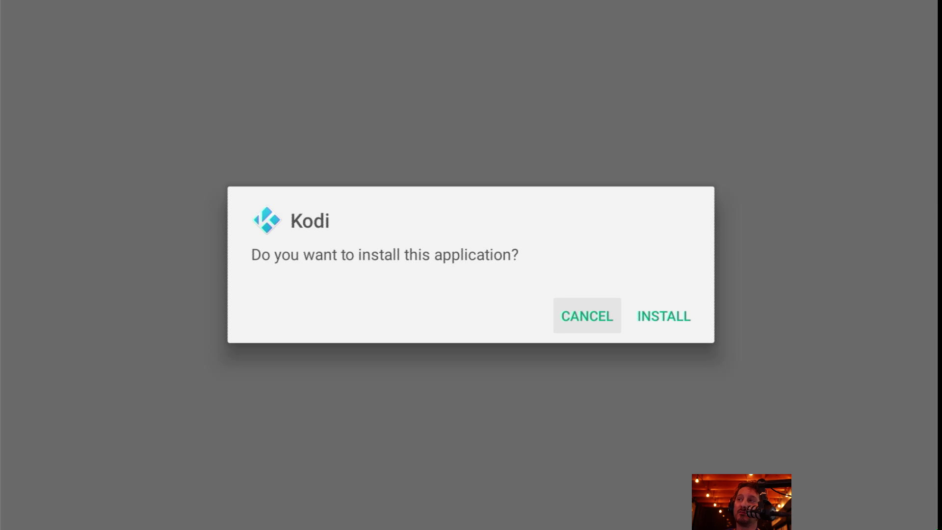
key("Right")
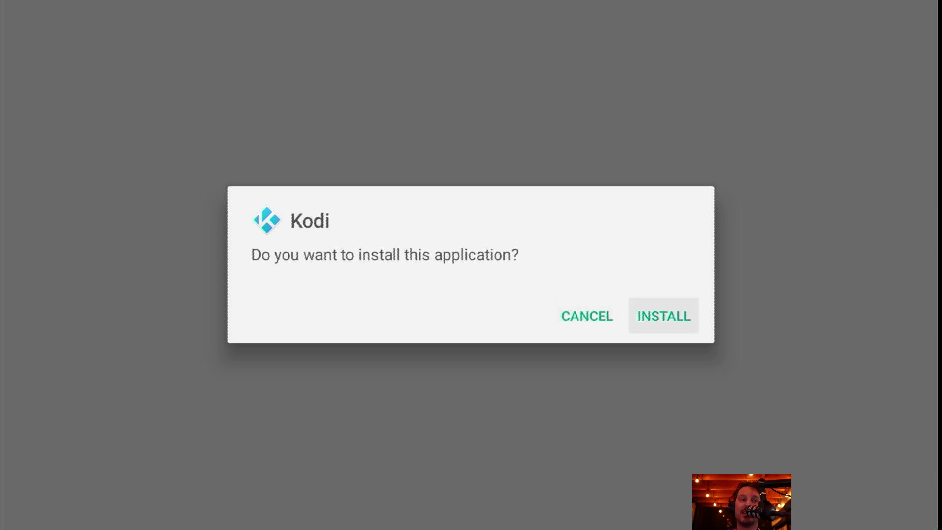
key("Return")
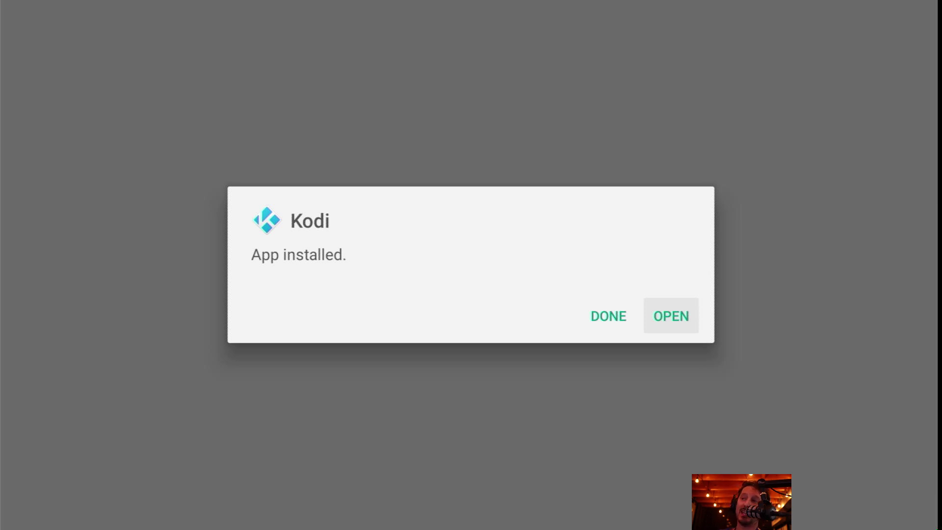
key("Left")
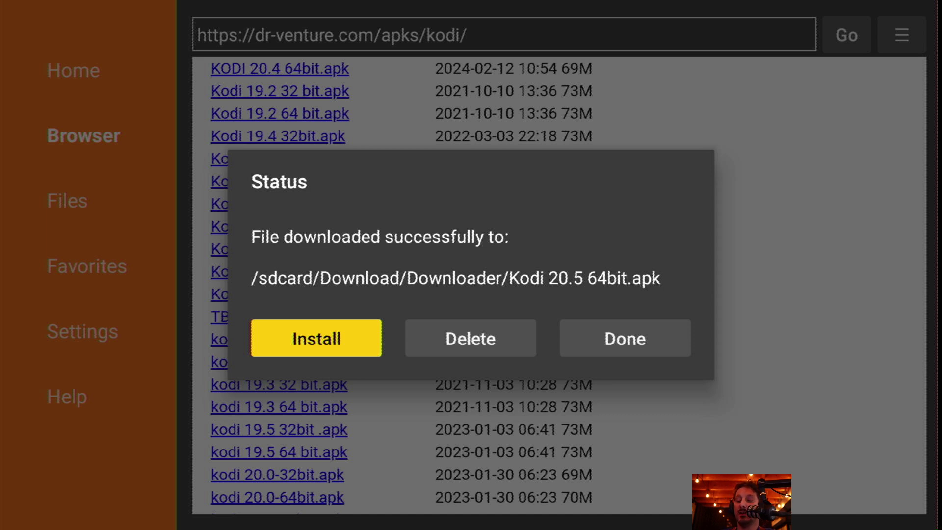
Delete the downloaded Kodi 20.5 64bit.apk installer file and confirm the deletion
key("Right")
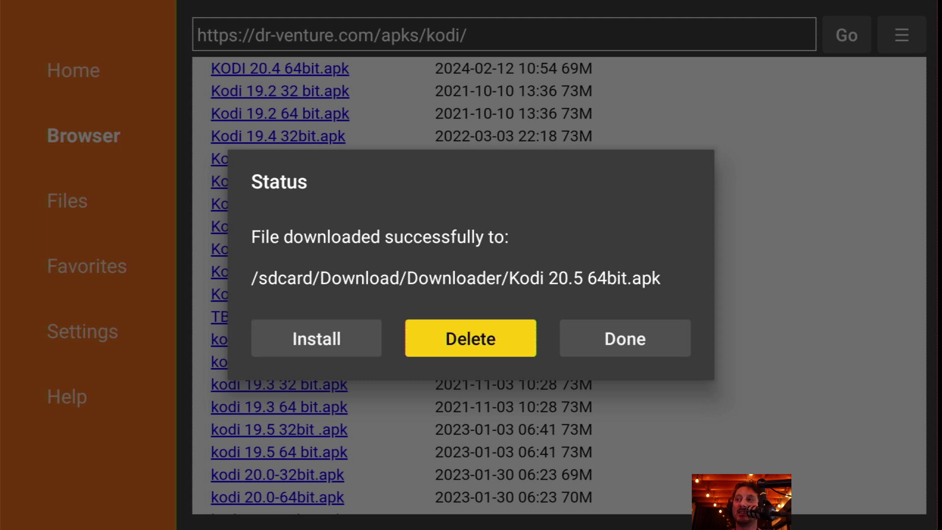
key("Return")
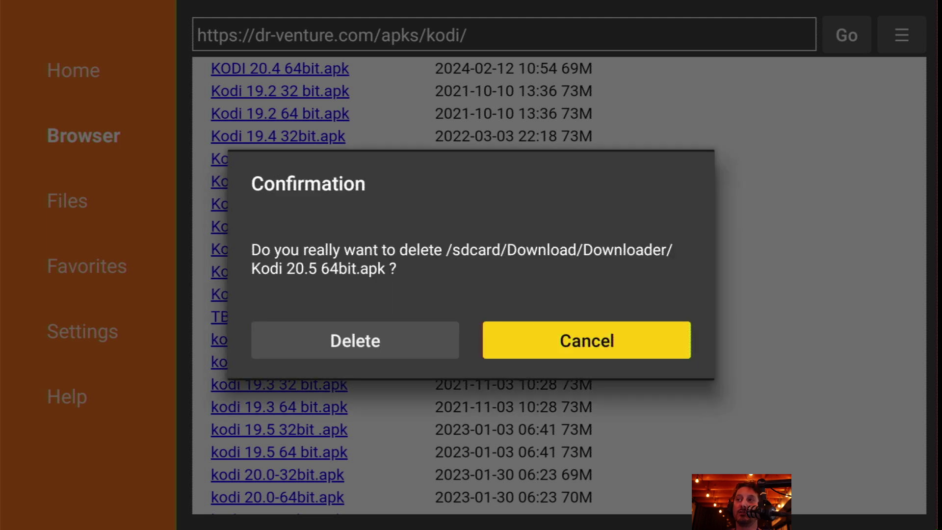
key("Left")
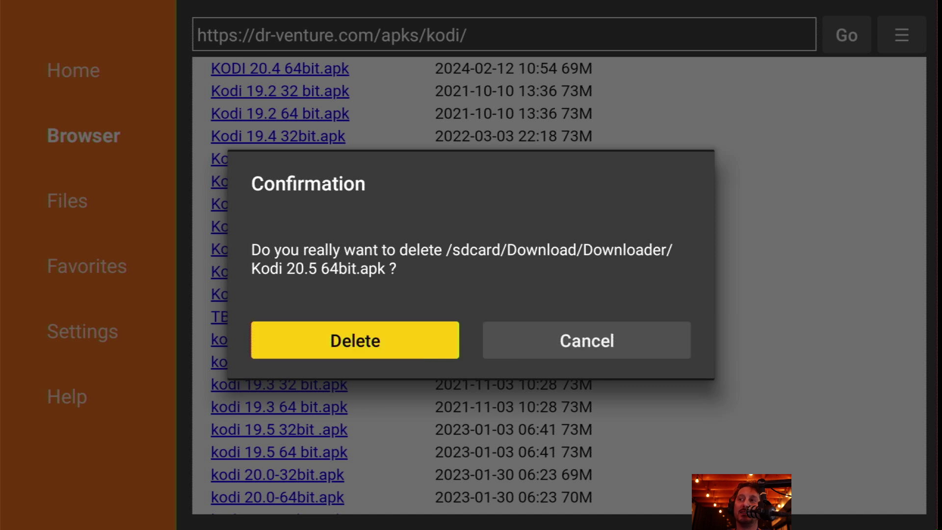
key("Return")
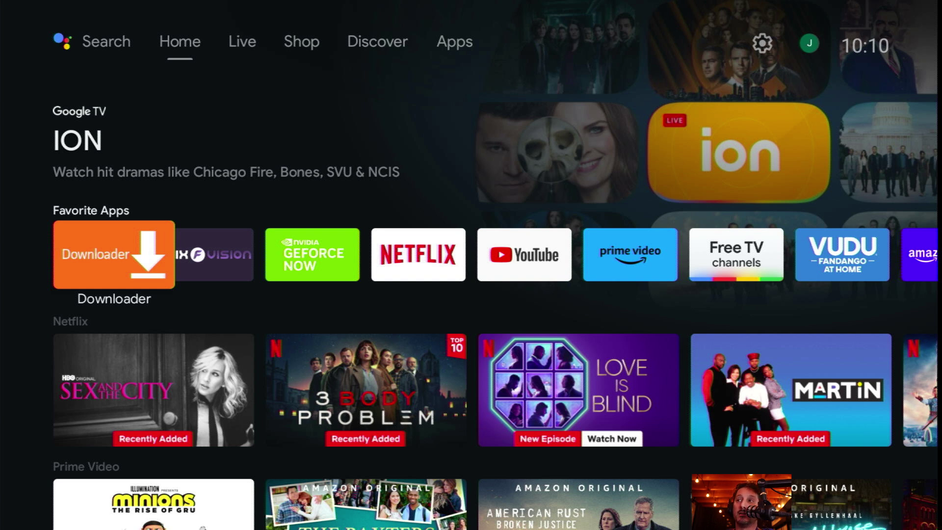
Look through the Favorite Apps row on the Google TV home screen for Kodi
key("Right")
key("Right")
key("Right")
key("Right")
key("Right")
key("Right")
key("Right")
key("Right")
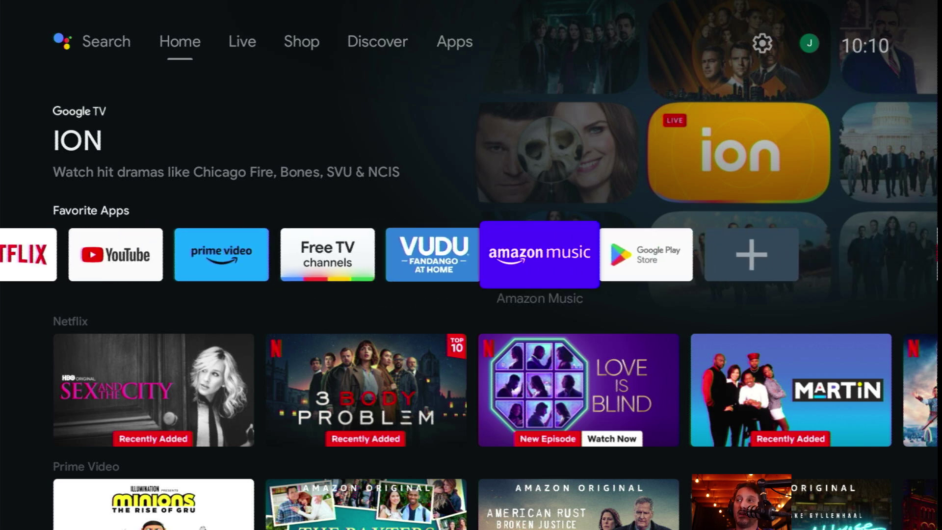
key("Left")
key("Left")
key("Left")
key("Right")
key("Right")
key("Right")
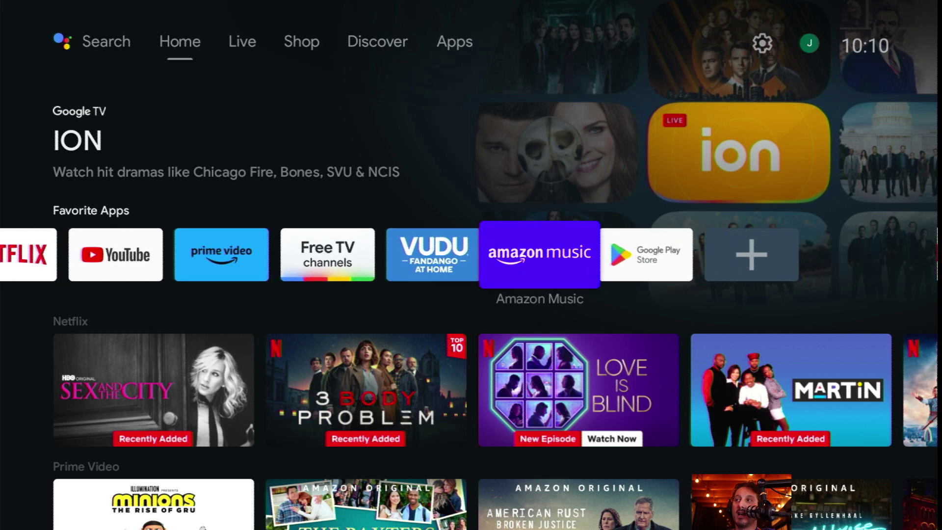
key("Right")
key("Right")
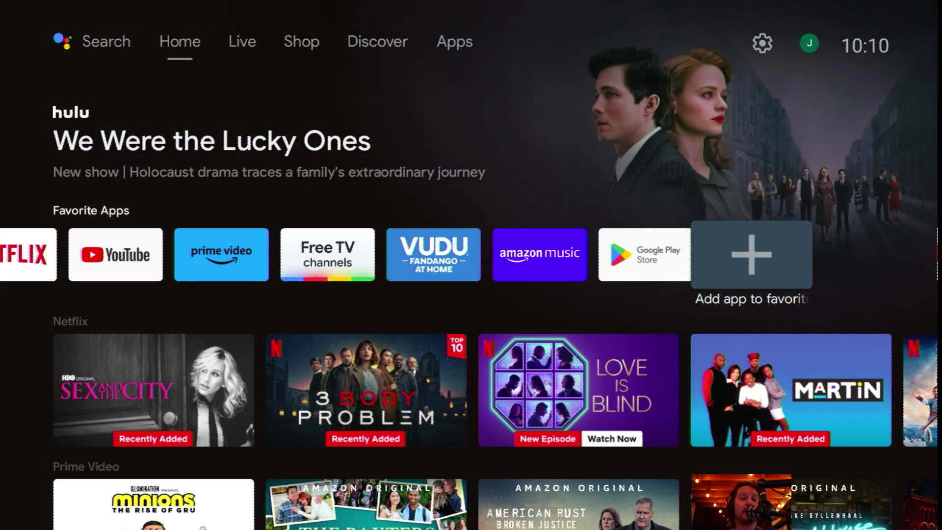
key("Left")
key("Left")
key("Left")
key("Left")
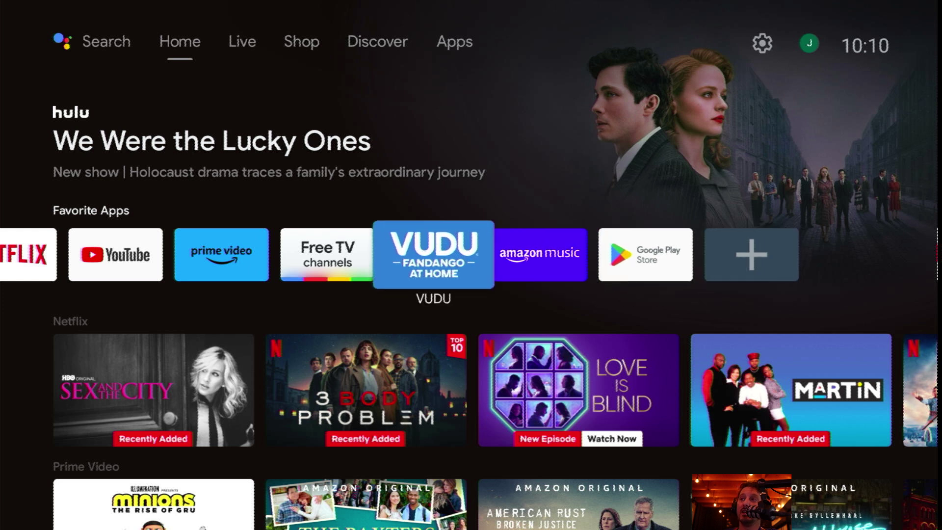
Find Kodi among the installed apps on the Apps page and add it to favorites
key("Up")
key("Up")
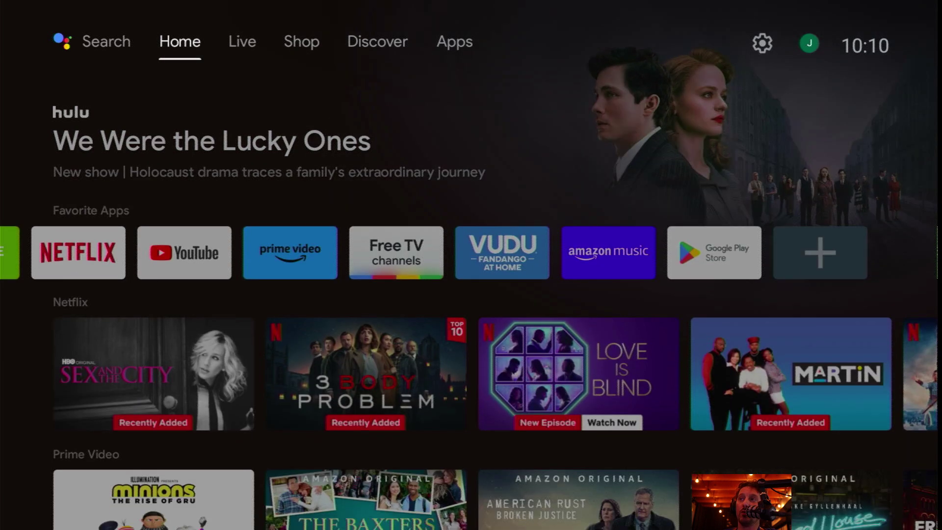
key("Right")
key("Right")
key("Right")
key("Right")
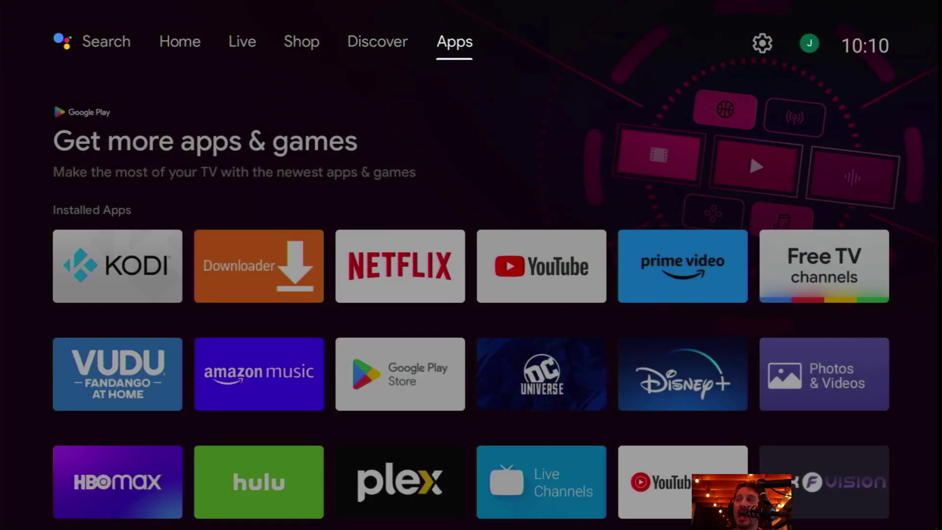
key("Down")
key("Down")
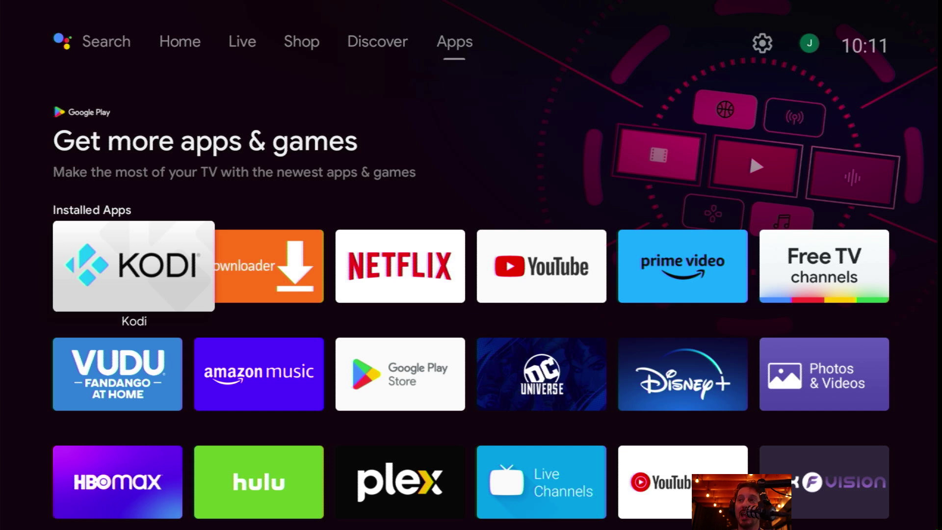
key("Return")
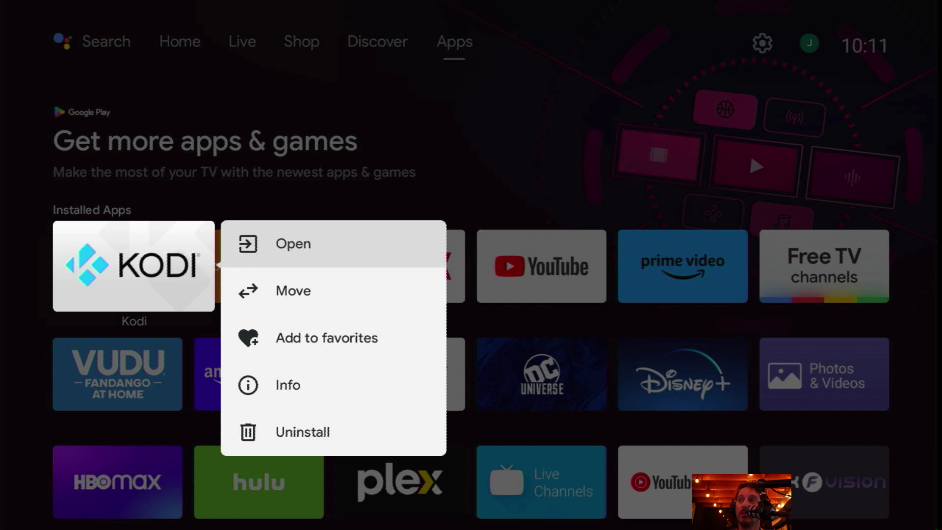
key("Down")
key("Down")
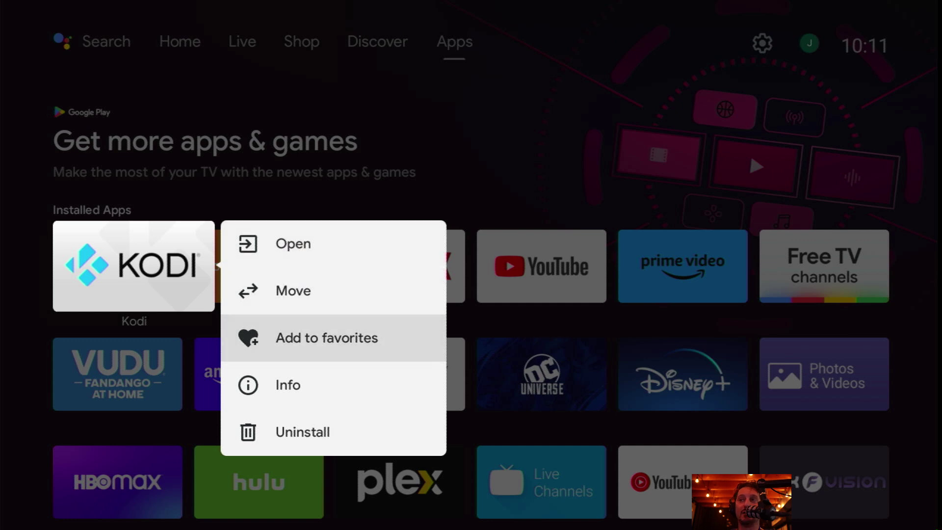
key("Return")
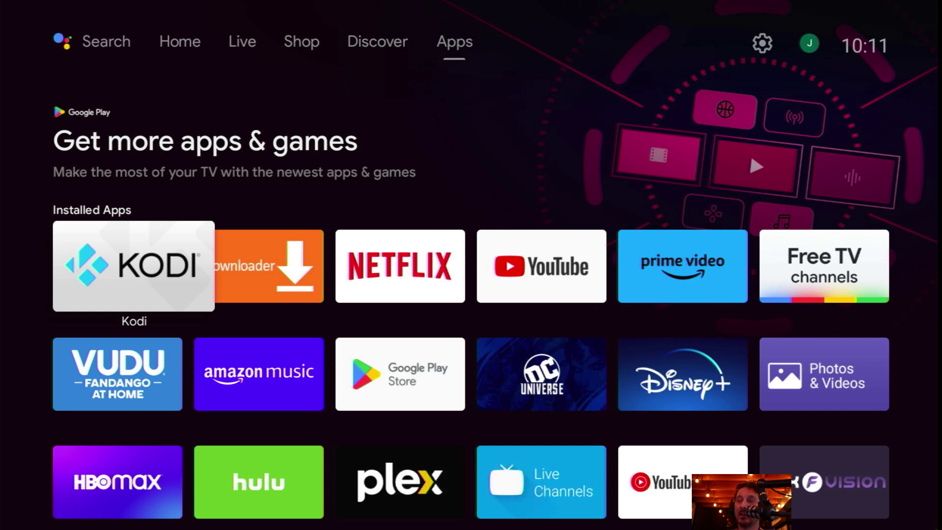
Return to the Home page and select Kodi in the Favorite Apps row
key("Up")
key("Left")
key("Left")
key("Left")
key("Left")
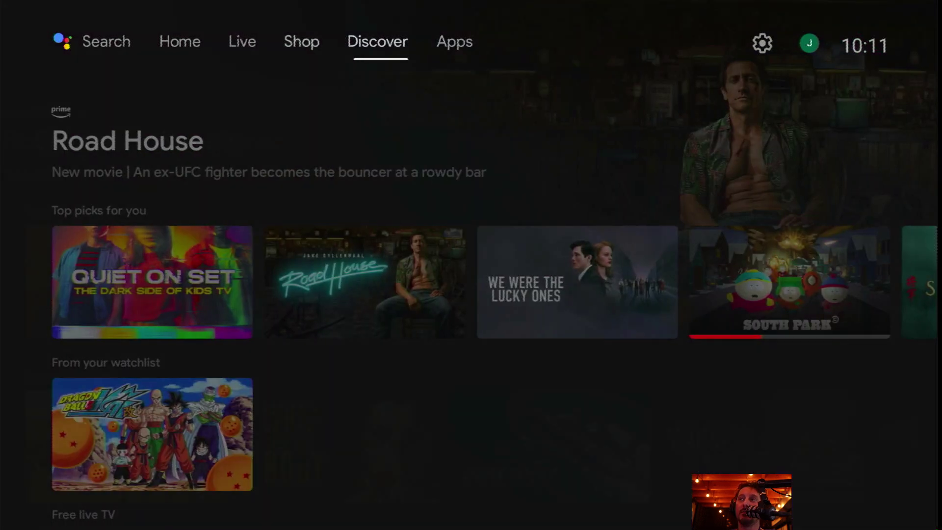
key("Down")
key("Down")
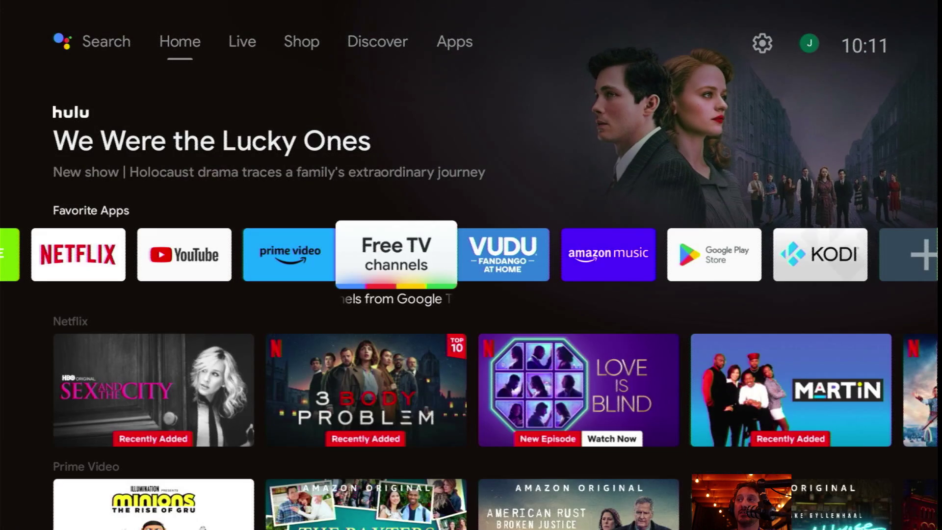
key("Right")
key("Right")
key("Right")
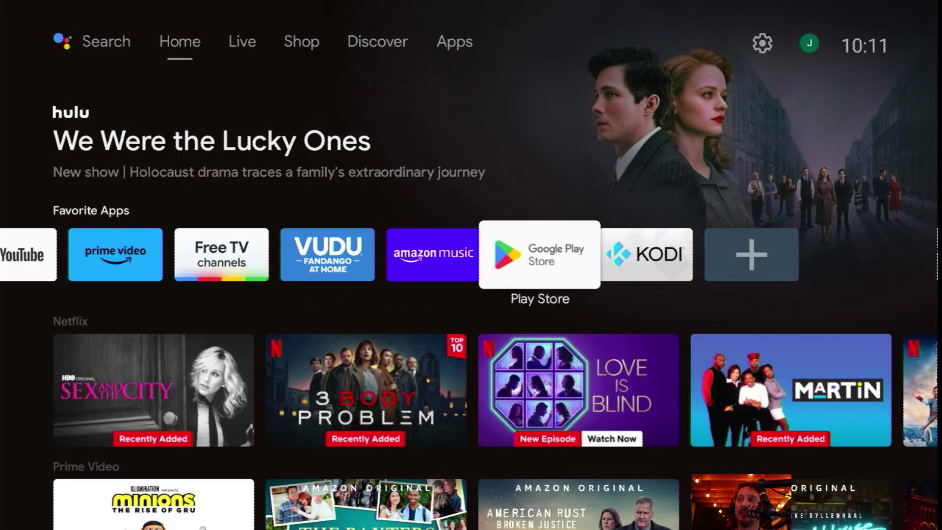
key("Right")
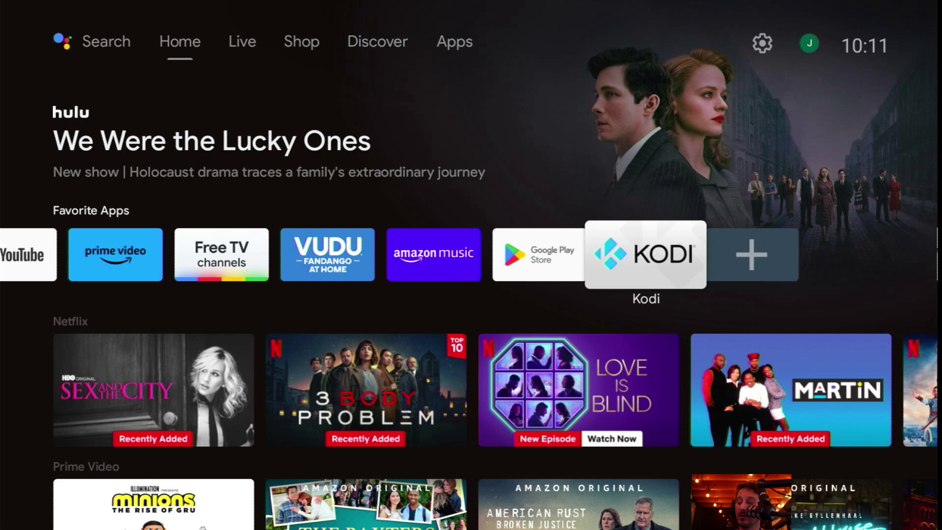
Move Kodi to the first position in the Favorite Apps row, ahead of Downloader
key("Return")
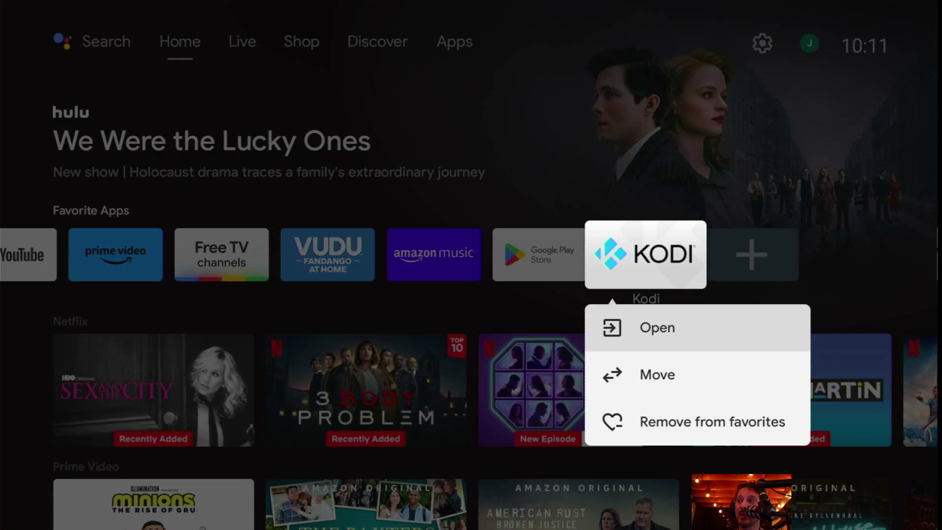
key("Down")
key("Return")
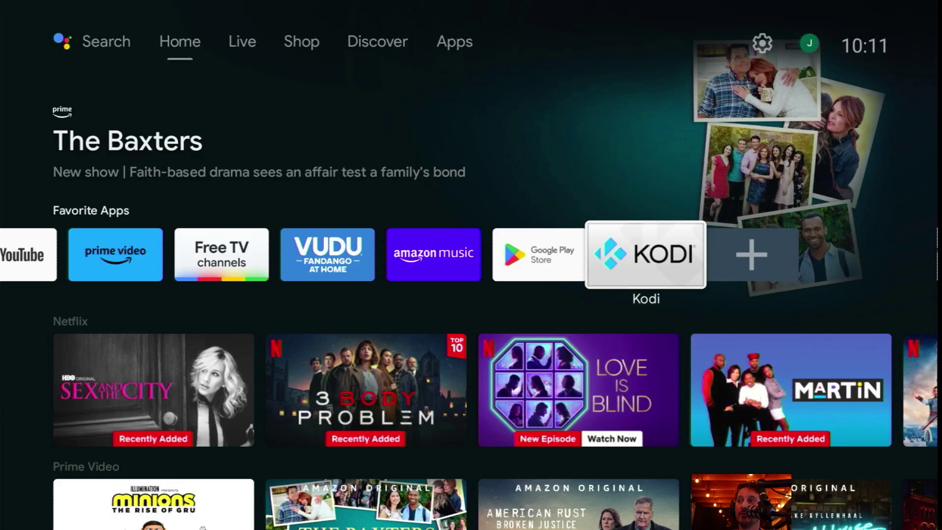
key("Left")
key("Left")
key("Left")
key("Left")
key("Left")
key("Left")
key("Left")
key("Left")
key("Left")
key("Left")
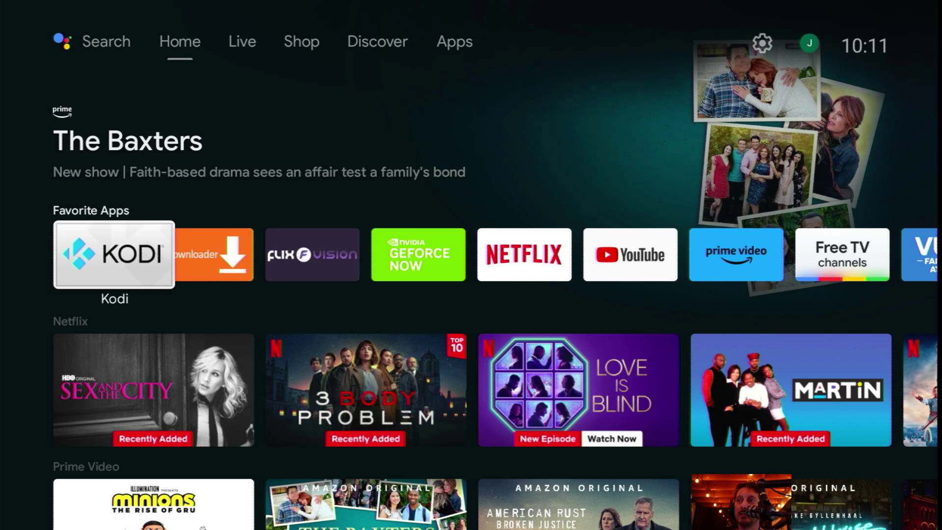
key("Return")
key("Right")
key("Left")
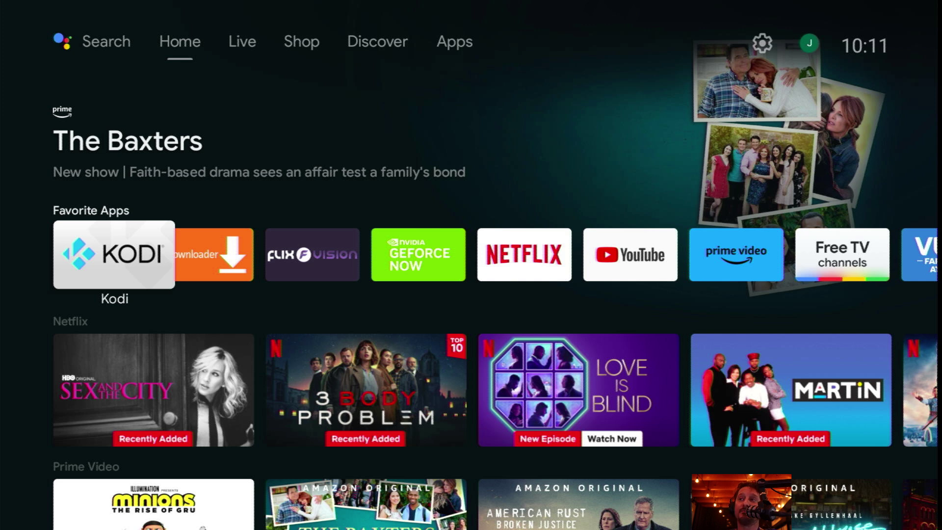
Launch Kodi and allow it to record audio while using the app and to access photos and media
key("Return")
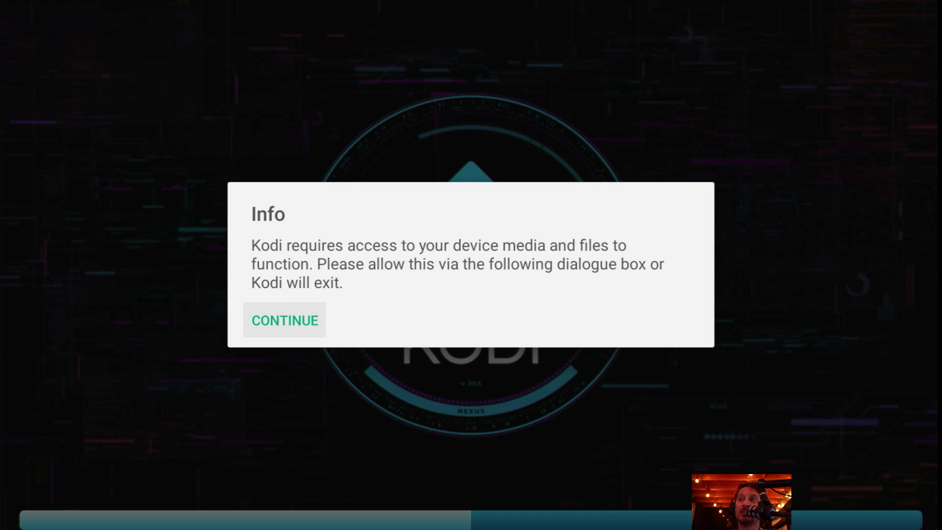
key("Return")
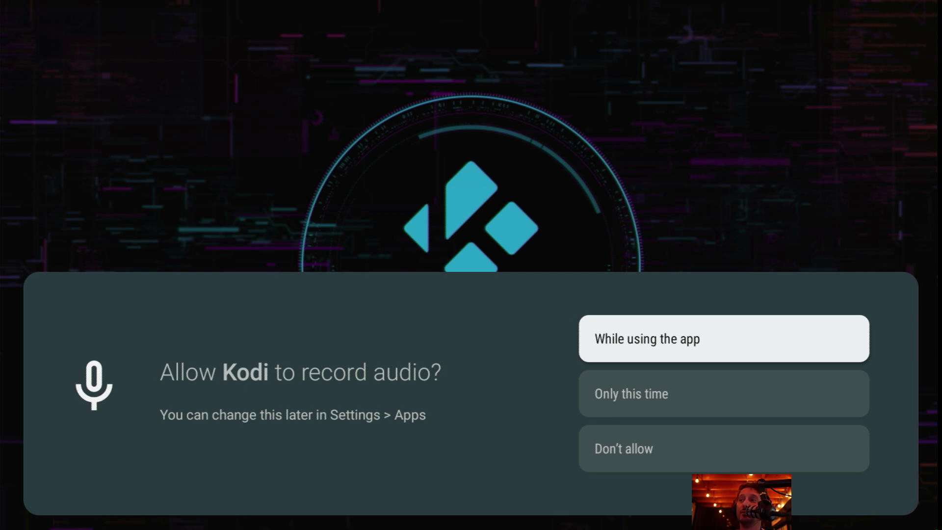
key("Down")
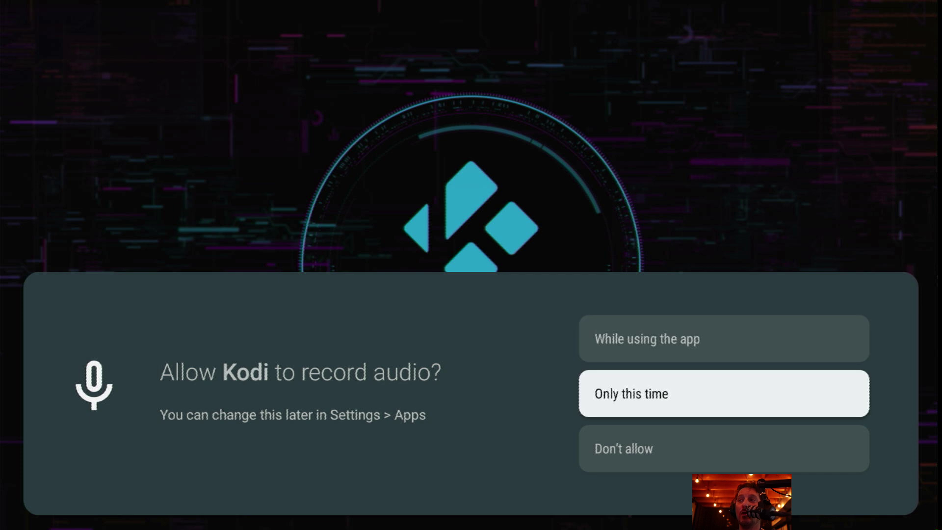
key("Down")
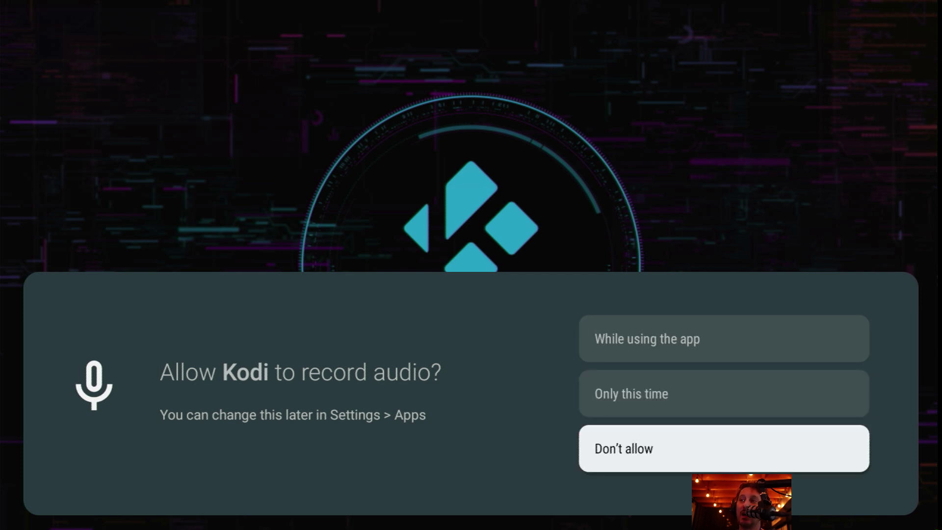
key("Up")
key("Up")
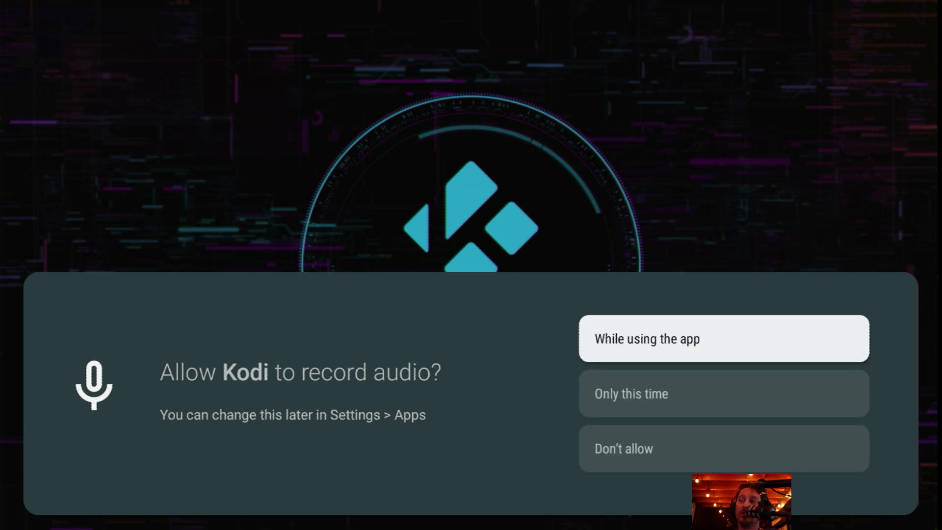
key("Return")
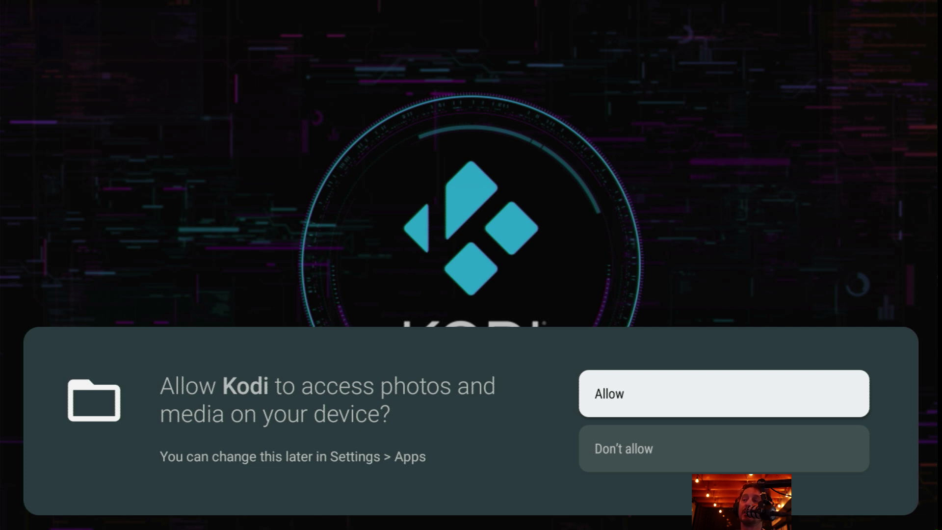
key("Return")
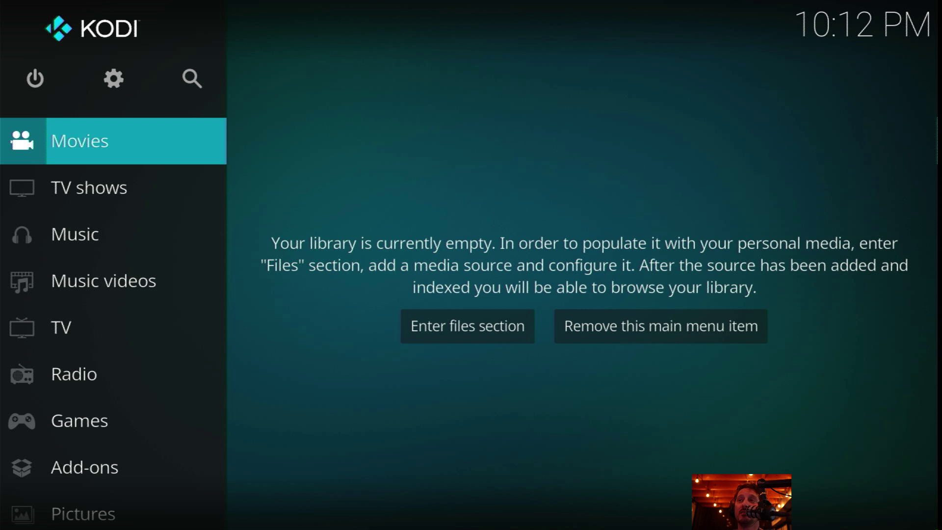
key("Down")
key("Down")
key("Down")
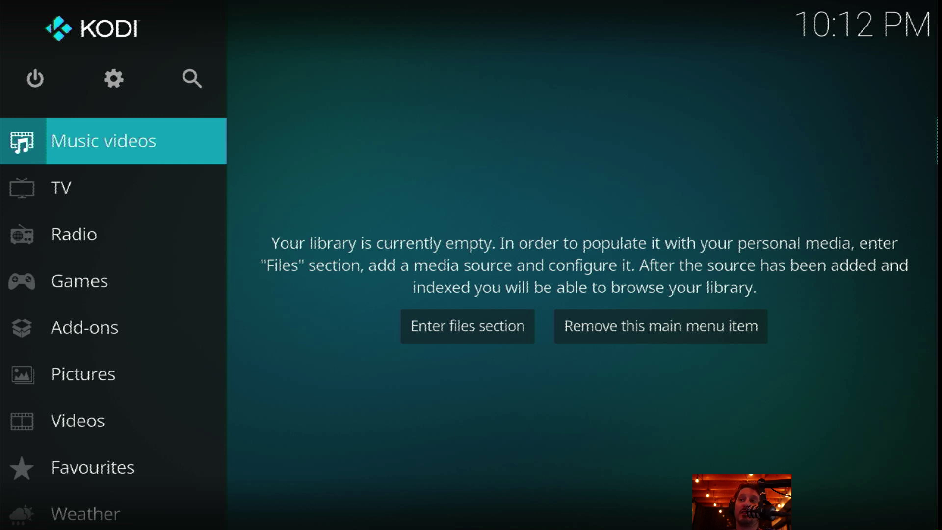
key("Up")
key("Up")
key("Up")
Open the System category of Kodi's settings from the home screen
key("Up")
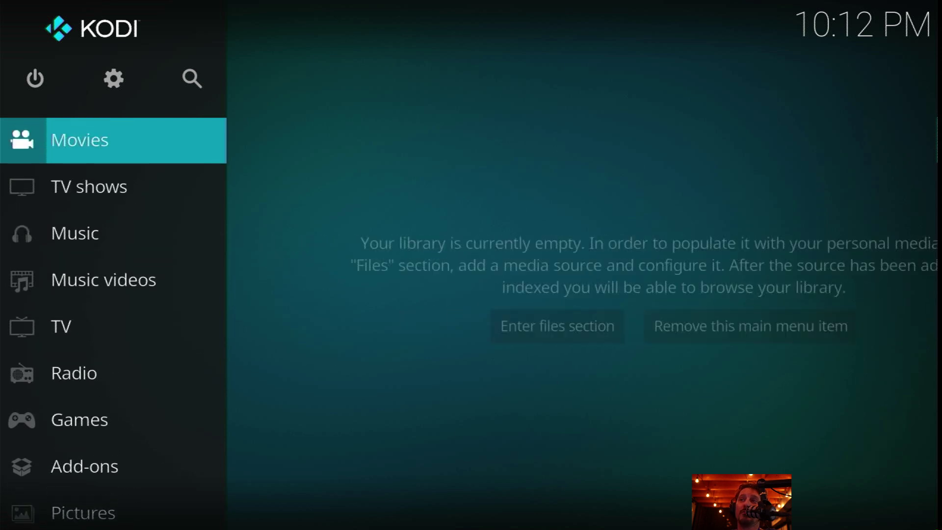
key("Right")
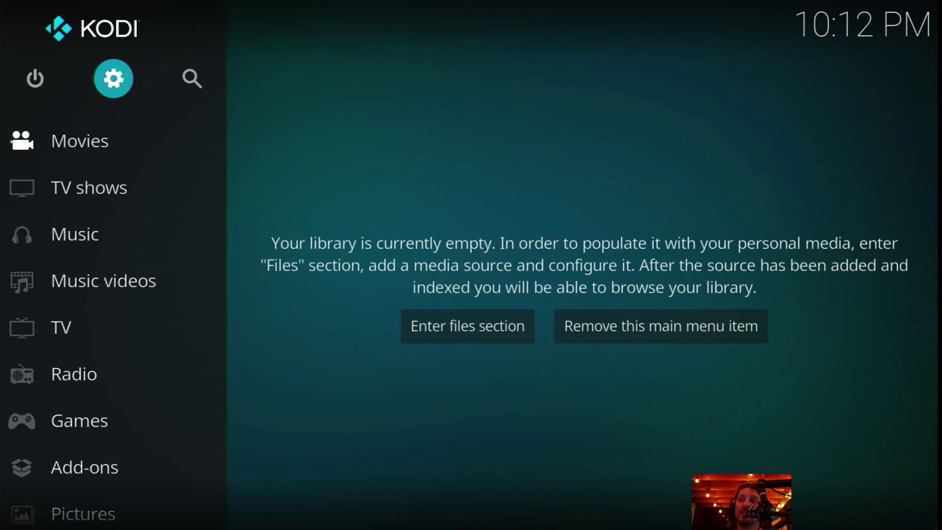
key("Return")
key("Down")
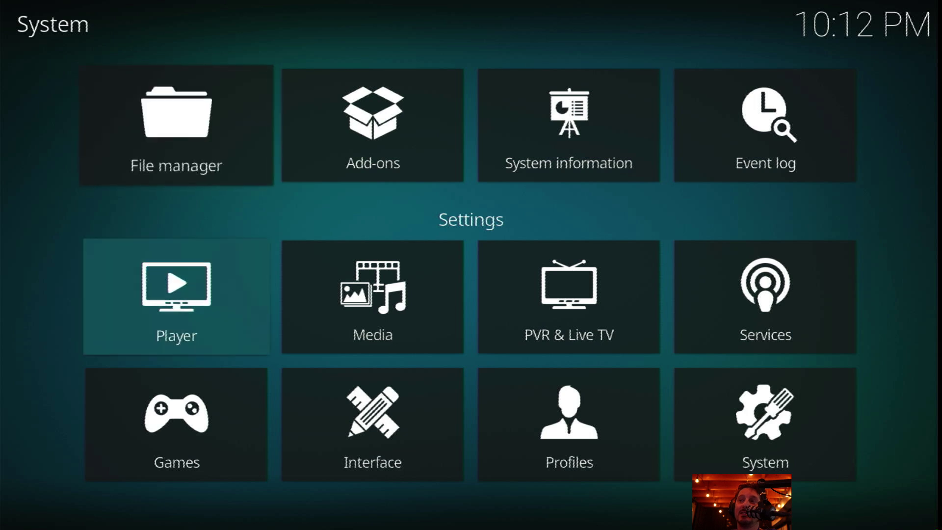
key("Down")
key("Right")
key("Right")
key("Right")
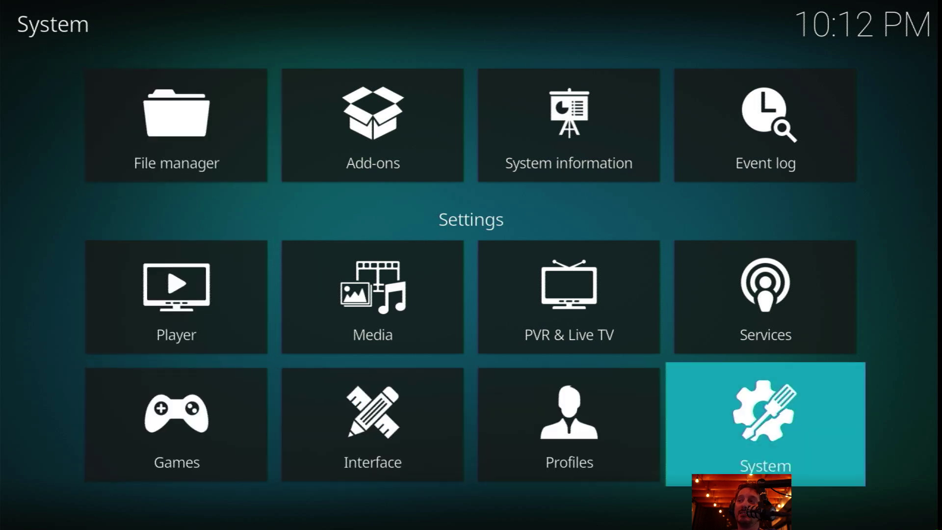
key("Return")
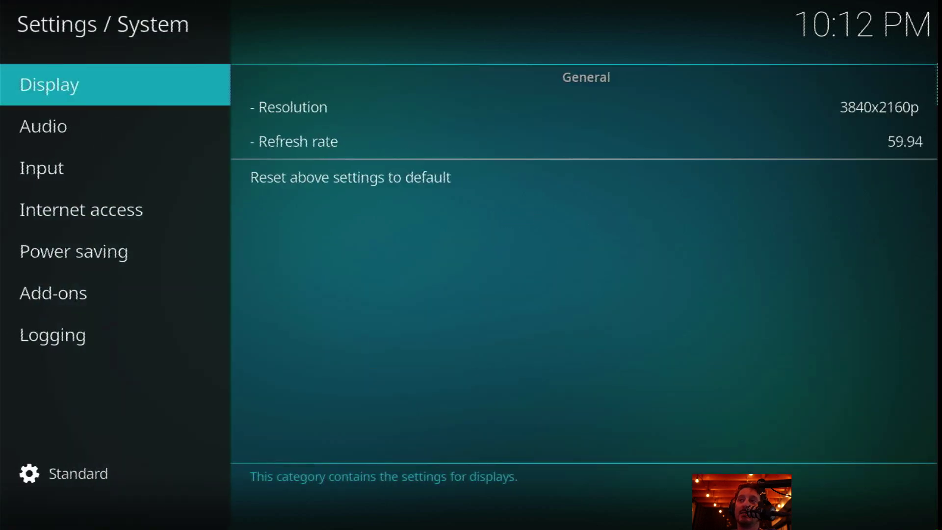
Enable Unknown sources in the Add-ons category of the System settings and agree to proceed
key("Down")
key("Down")
key("Down")
key("Down")
key("Down")
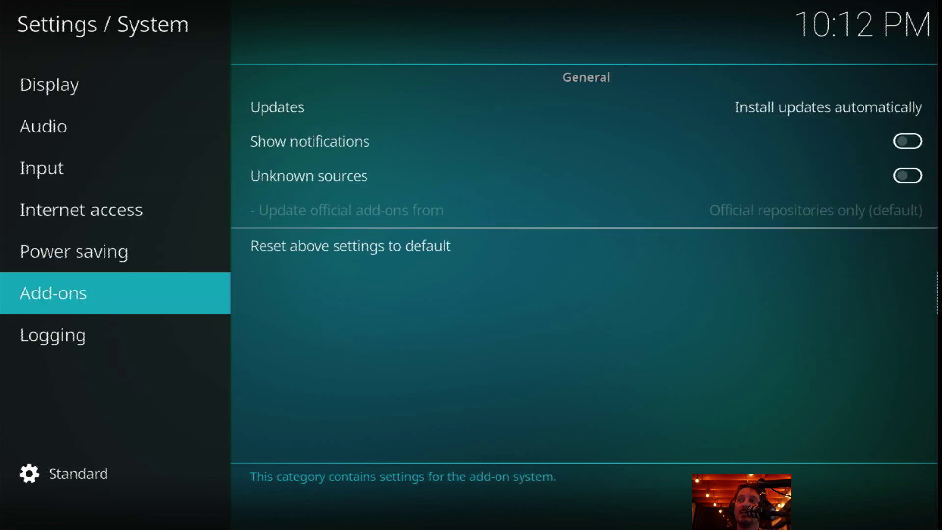
key("Right")
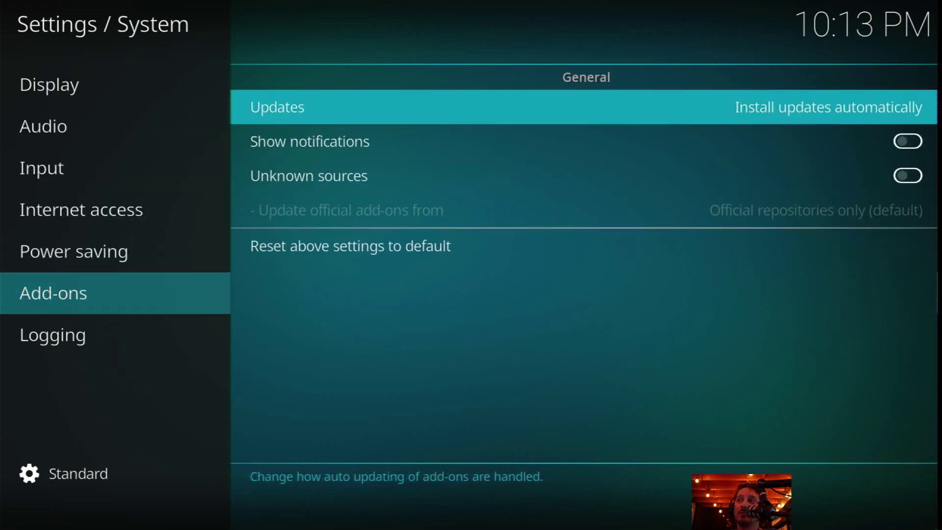
key("Down")
key("Down")
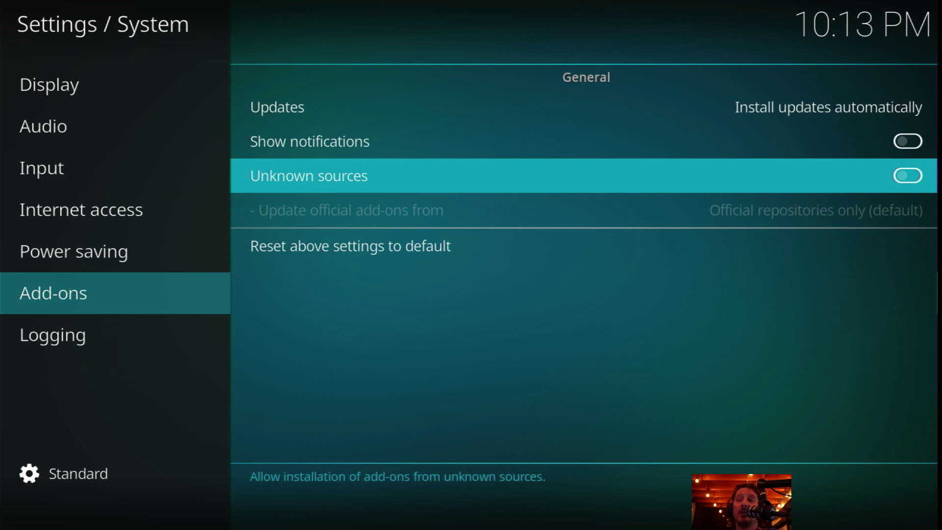
key("Return")
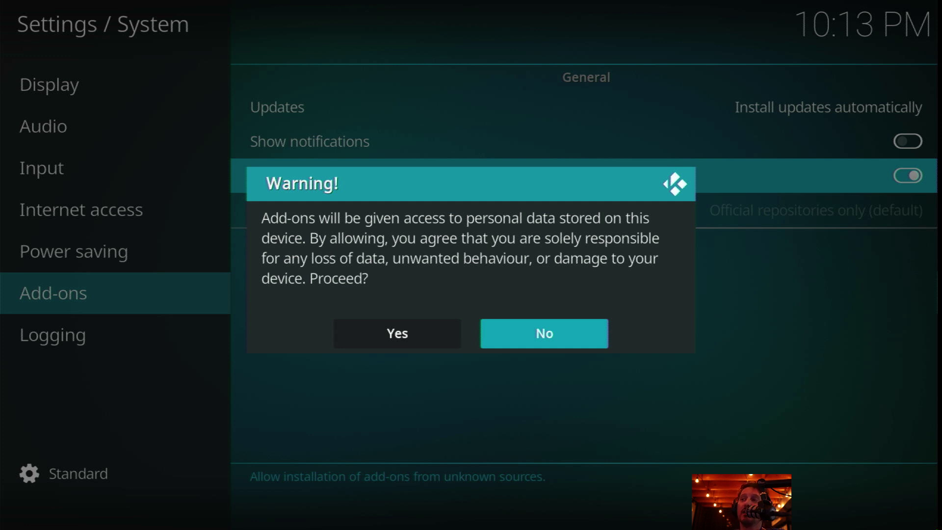
key("Left")
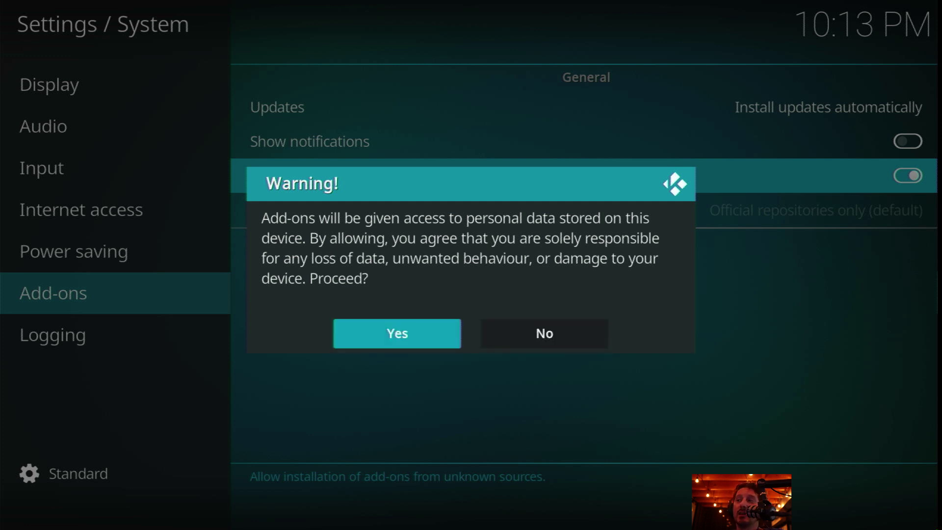
key("Return")
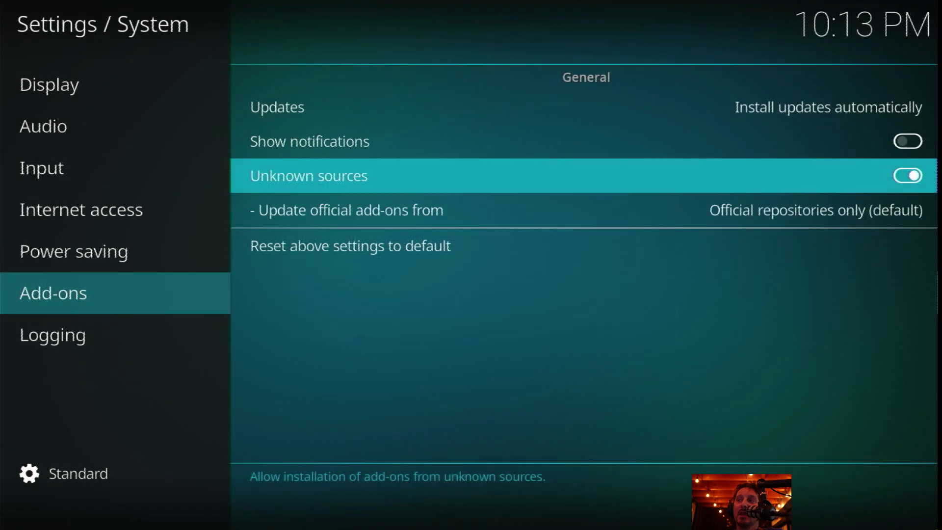
Leave the System settings and open the File manager
key("Escape")
key("Left")
key("Left")
key("Left")
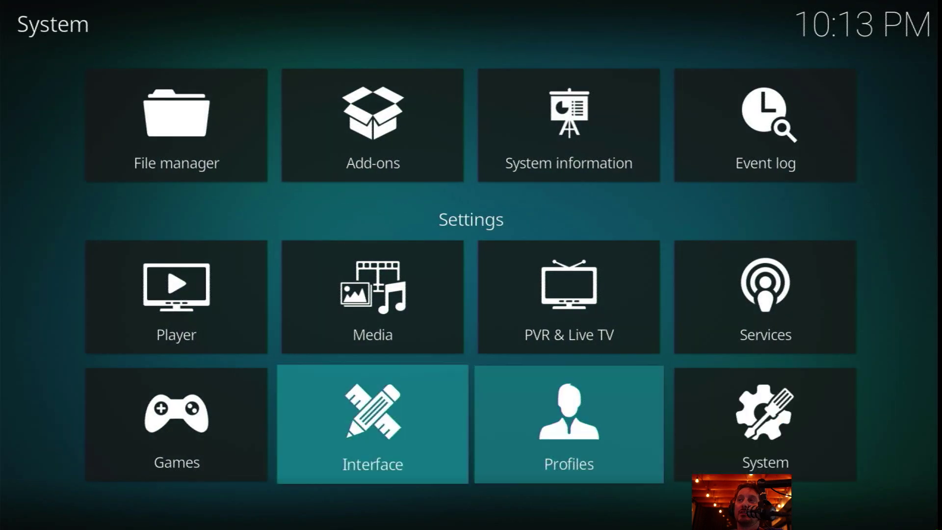
key("Up")
key("Up")
key("Return")
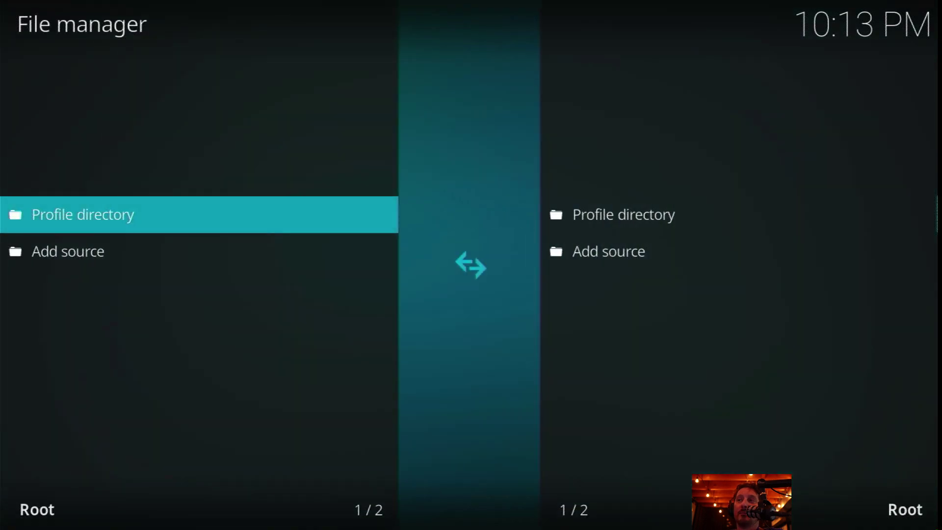
Start adding a new file source and open its path for entry
key("Down")
key("Return")
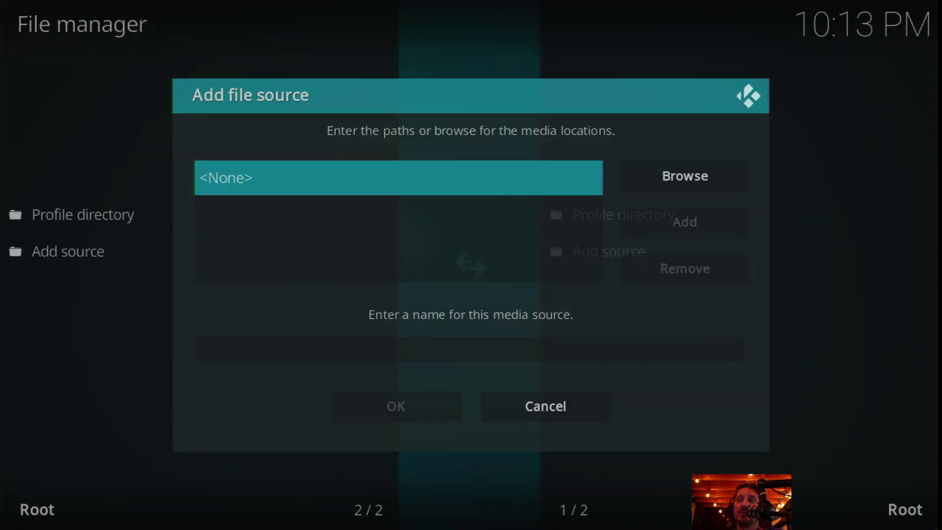
key("Return")
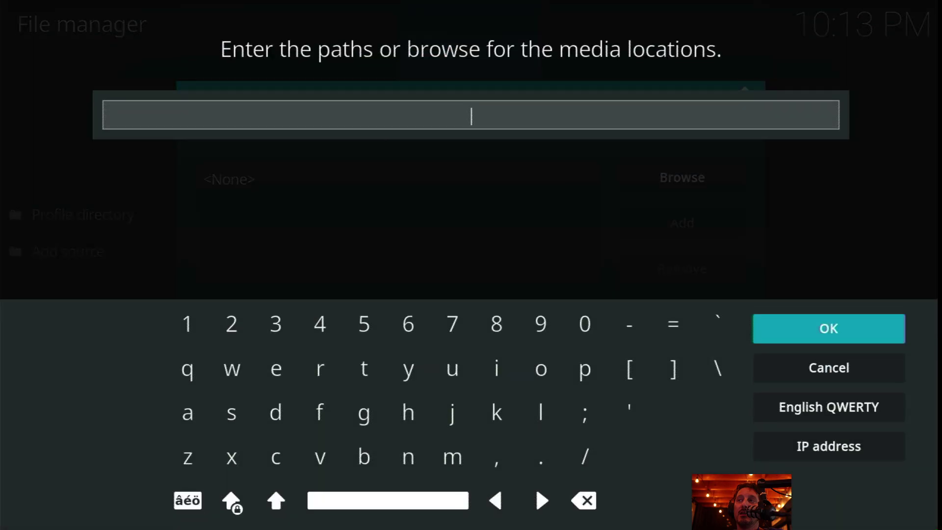